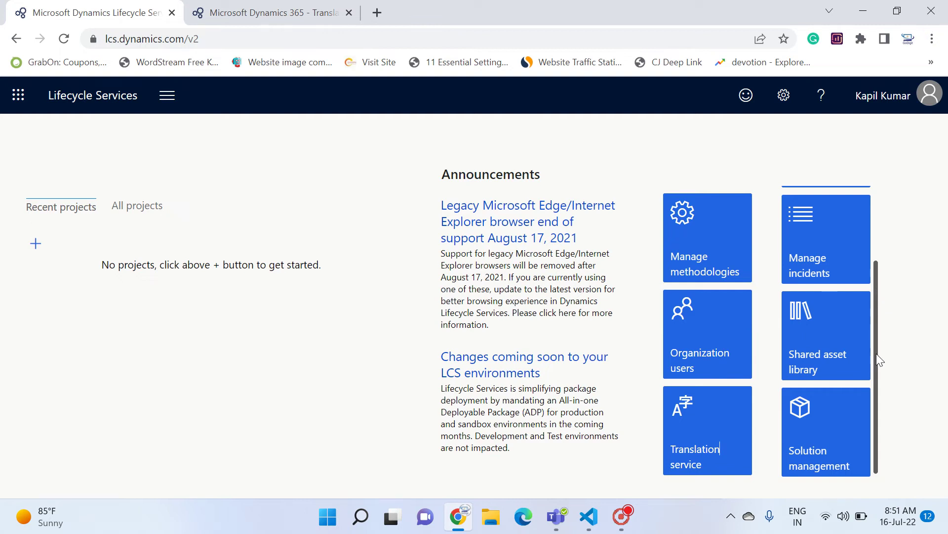
Bring the VS Code ALProject14 project with ALProject14.g.xlf to the front.
left_click_drag(876, 331, 877, 392)
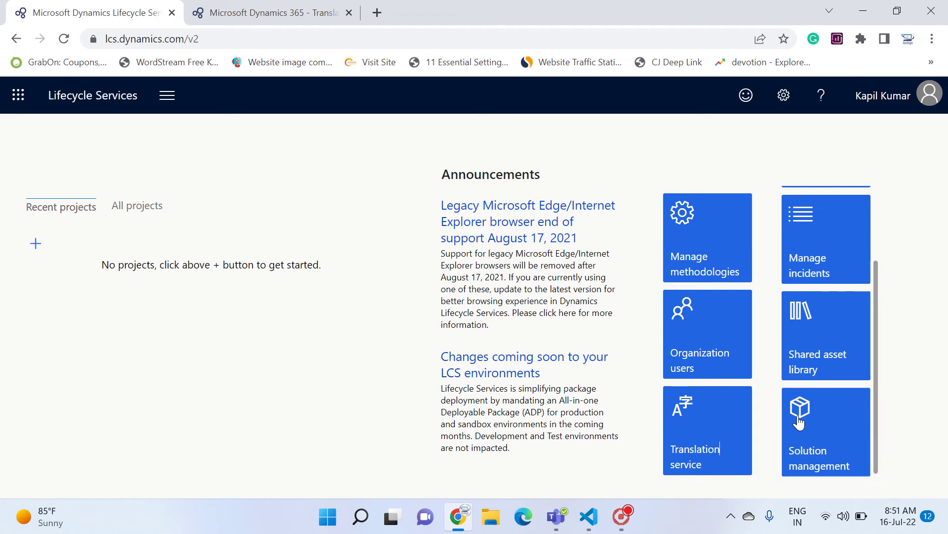
left_click(684, 452)
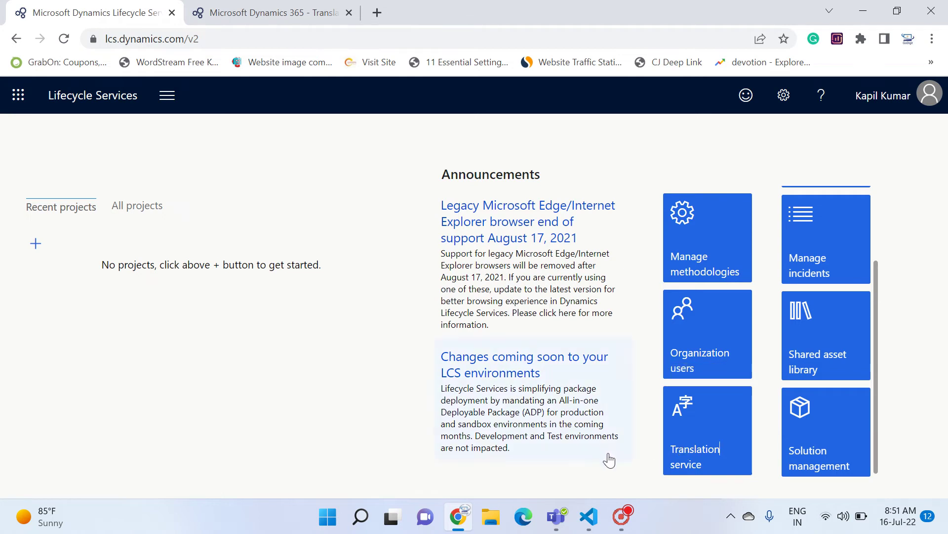
left_click(592, 509)
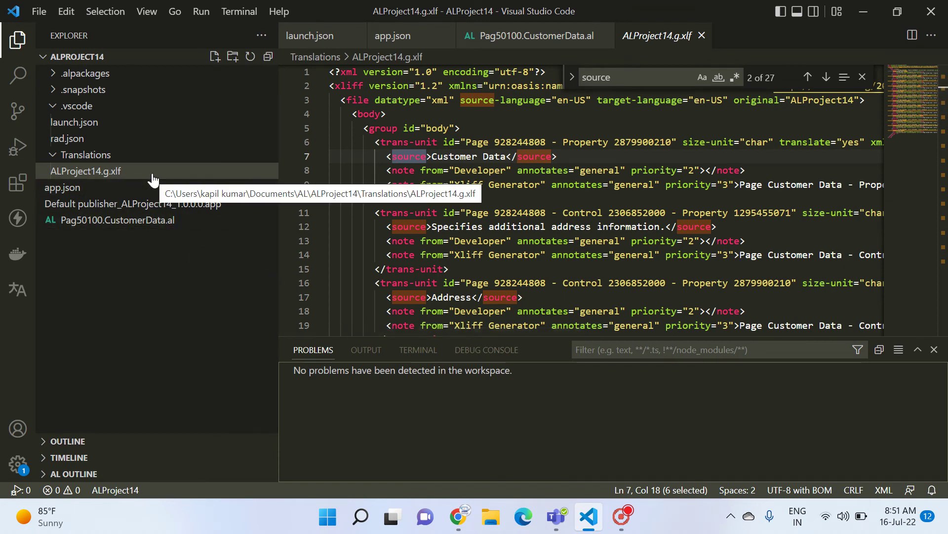
left_click(117, 181)
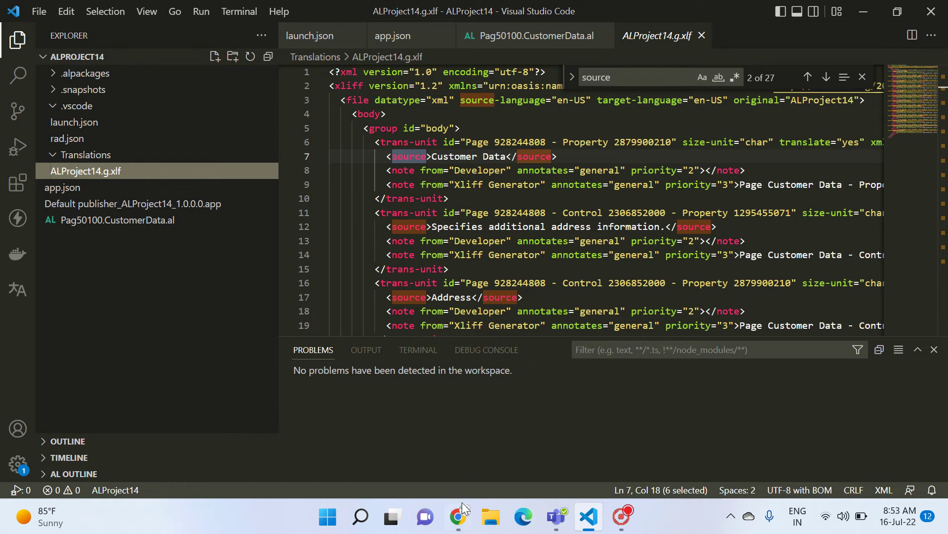
mouse_move(463, 509)
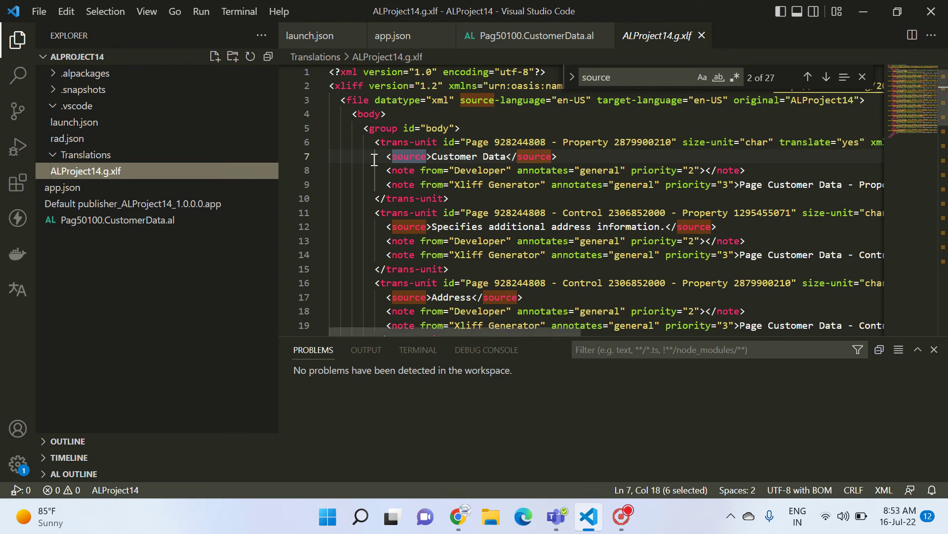
left_click(221, 254)
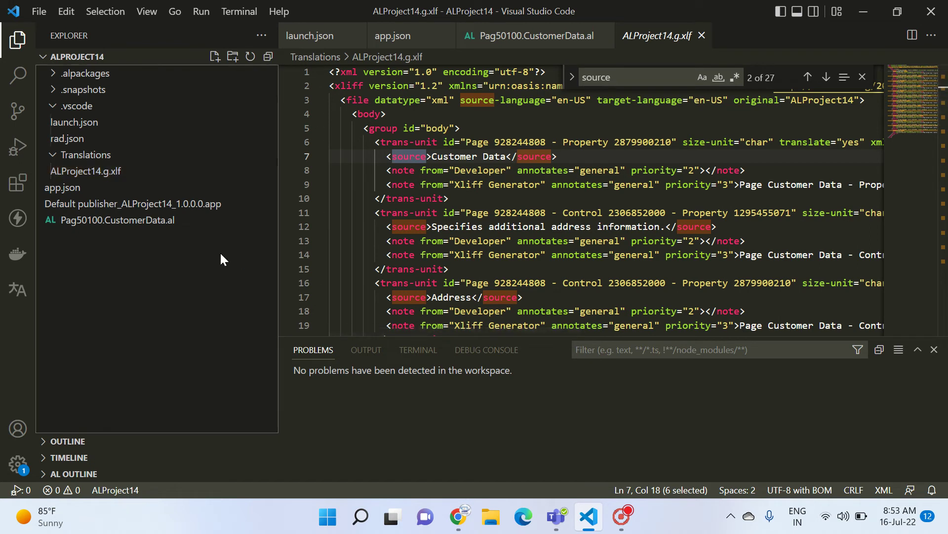
Reveal the project in File Explorer, select ALProject14.g.xlf under ALProject14 > Translations, then show the desktop.
right_click(220, 251)
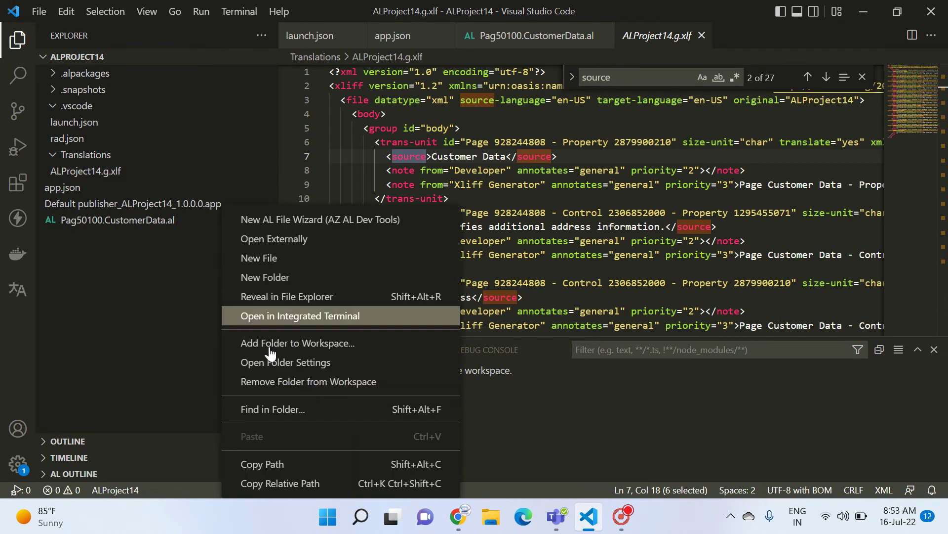
left_click(287, 297)
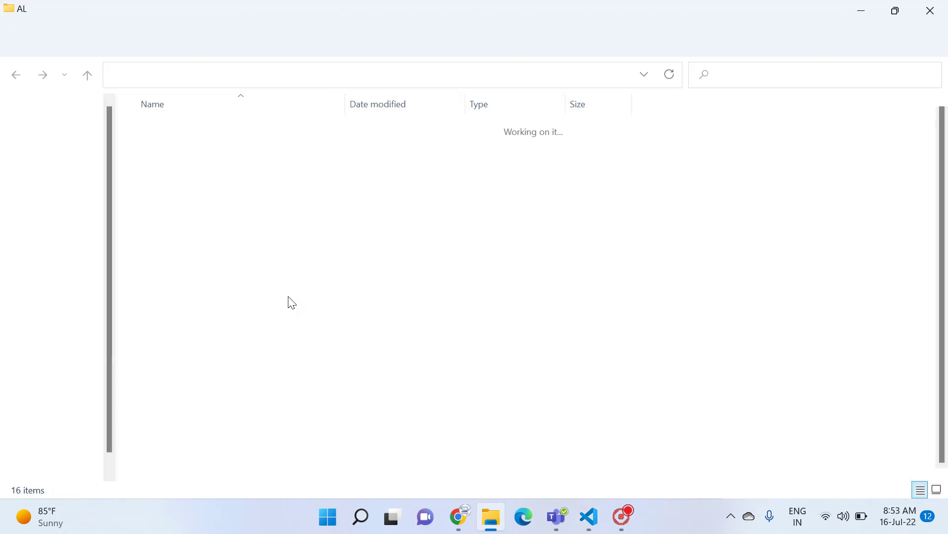
scroll(274, 390, "down", 1)
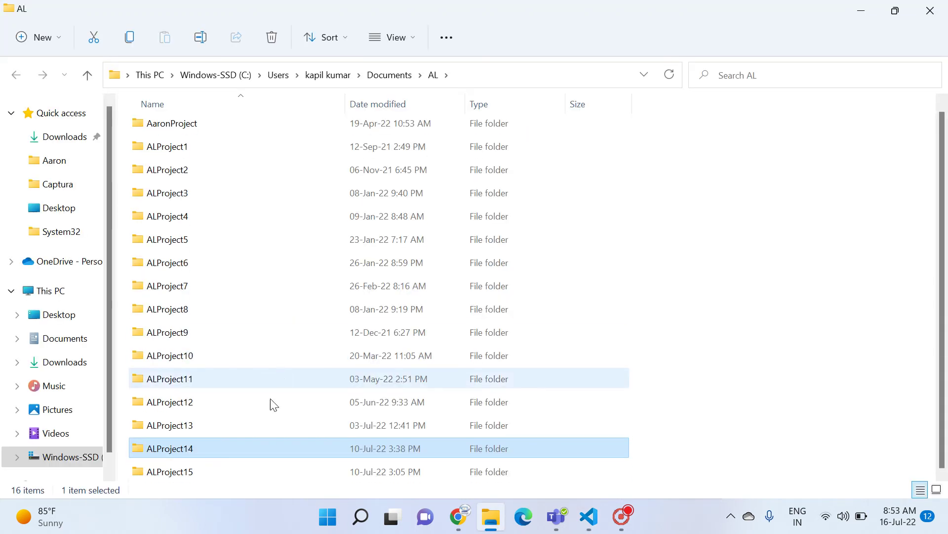
double_click(249, 446)
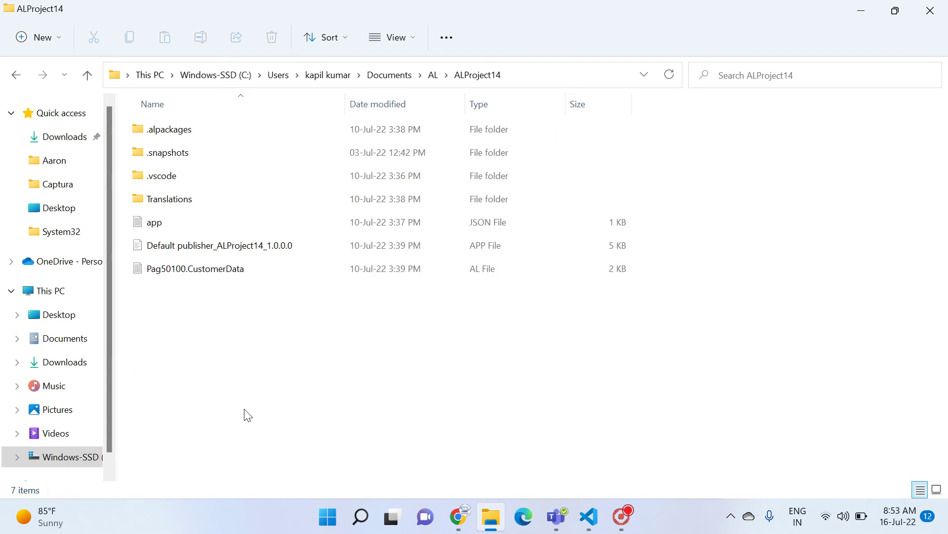
double_click(235, 200)
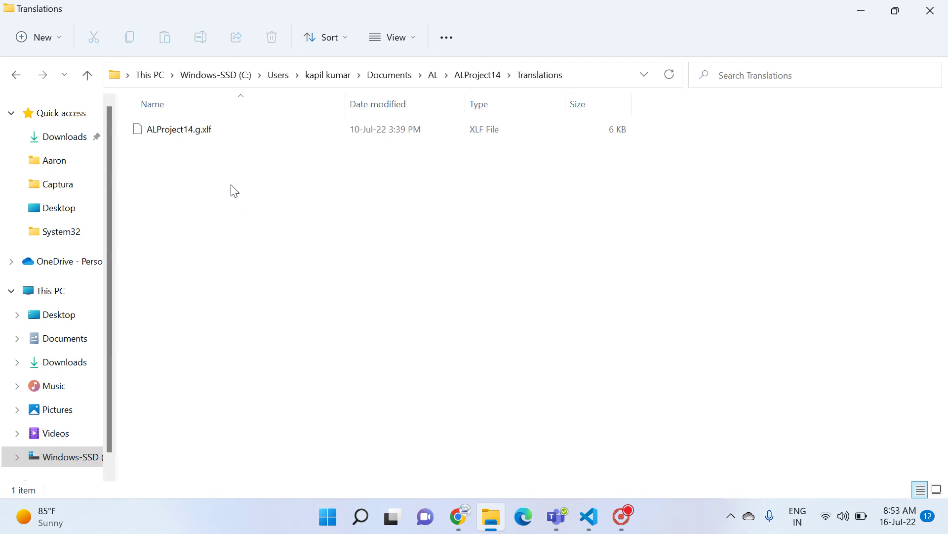
left_click(211, 138)
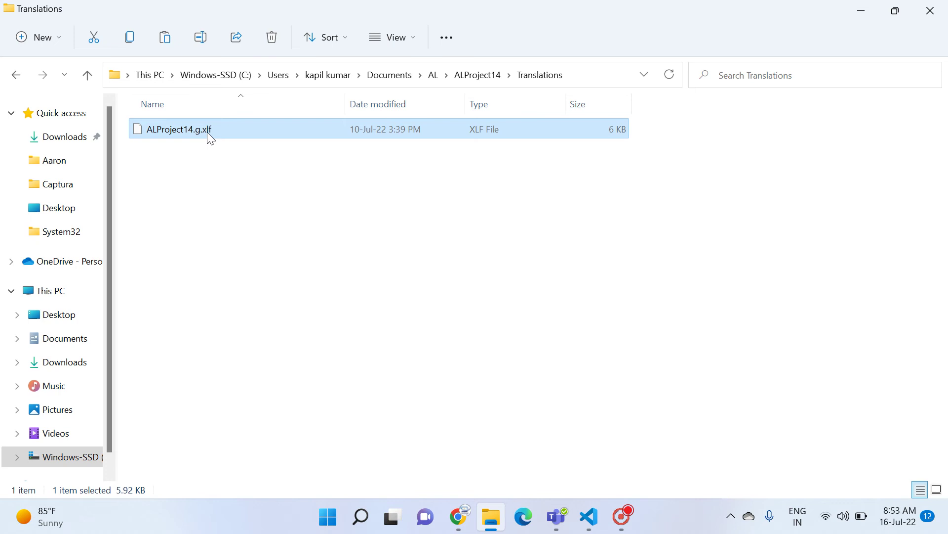
key("super+d")
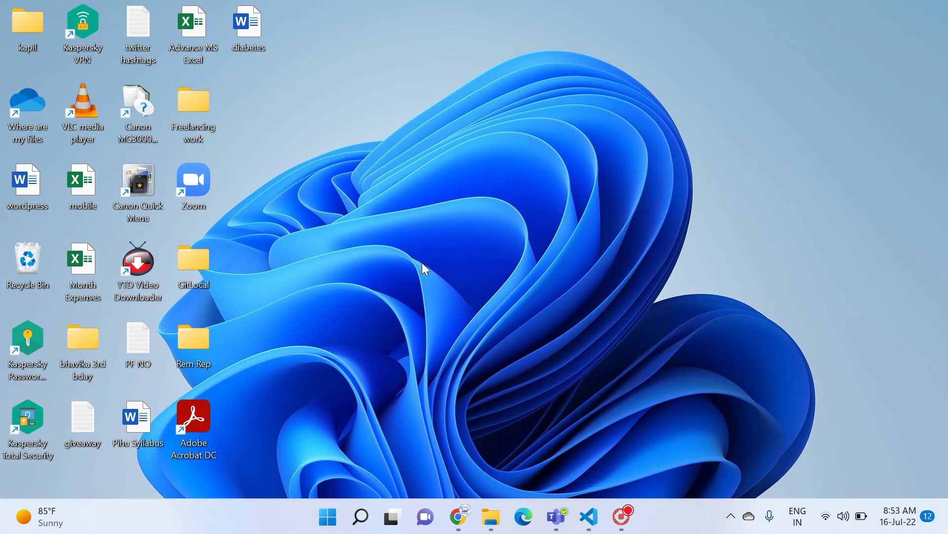
Paste ALProject14.g.xlf onto the desktop and compress it into ALProject14.g.rar in the top row.
key("ctrl+v")
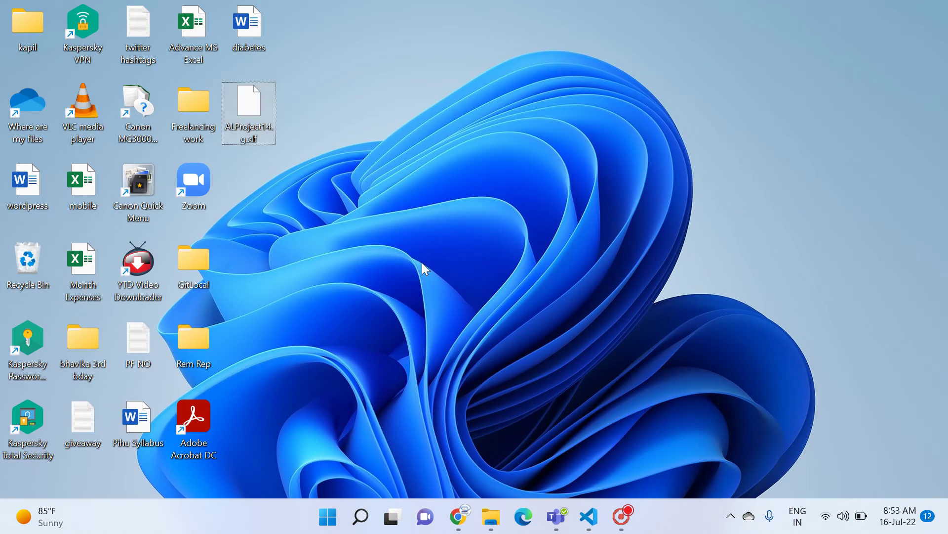
double_click(256, 96)
right_click(256, 96)
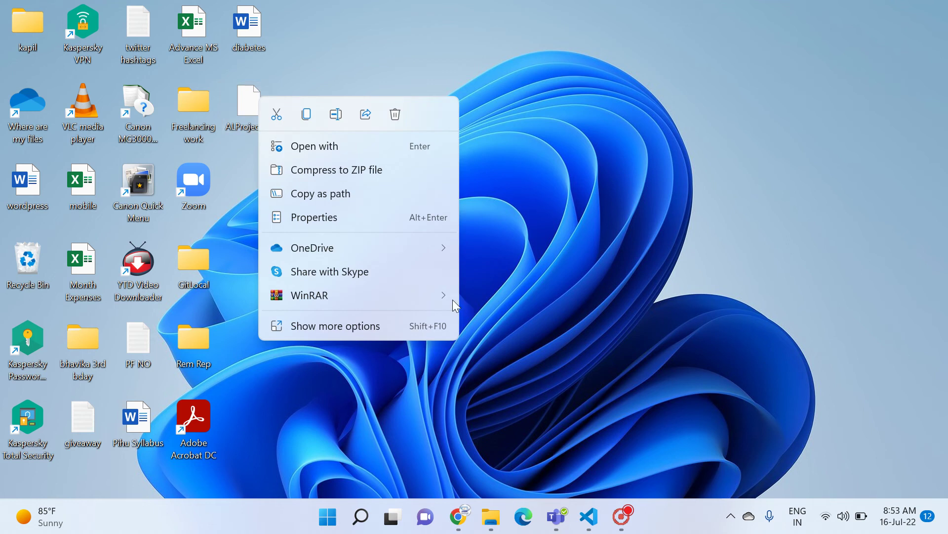
mouse_move(448, 299)
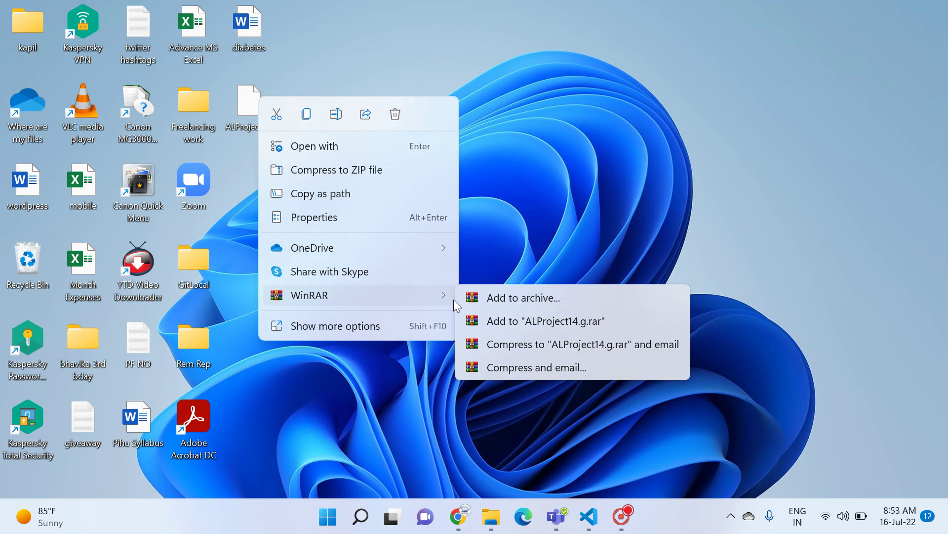
left_click(534, 322)
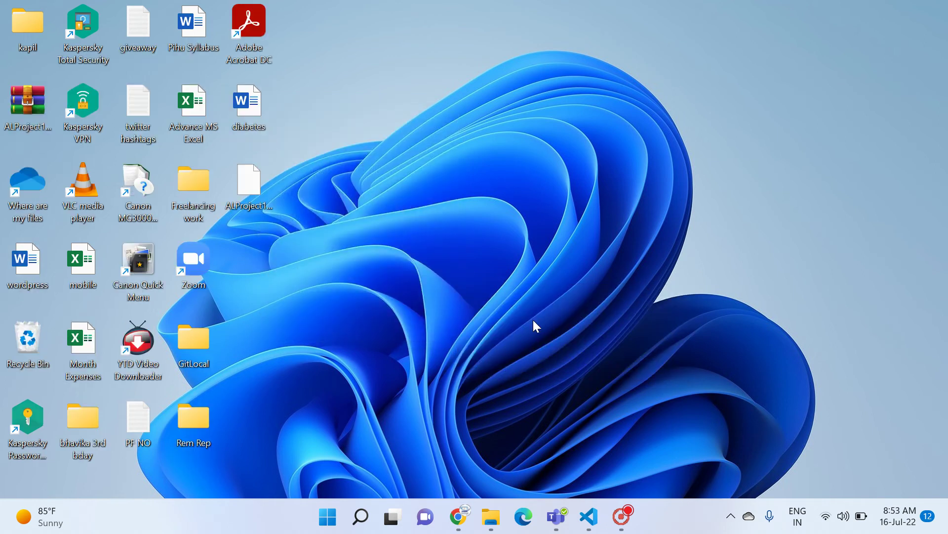
left_click_drag(25, 104, 458, 120)
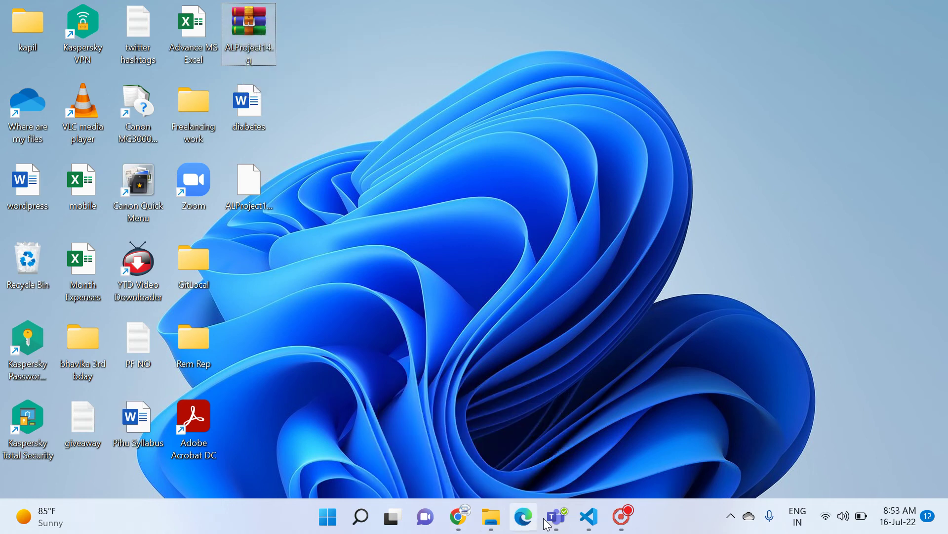
left_click(458, 519)
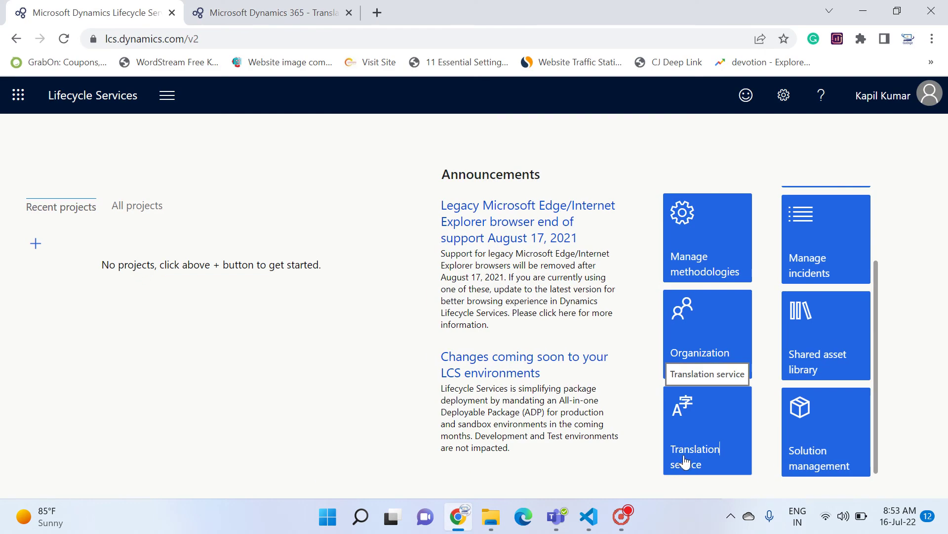
Switch to the Microsoft Dynamics 365 - Translation Service tab listing completed requests.
left_click(255, 14)
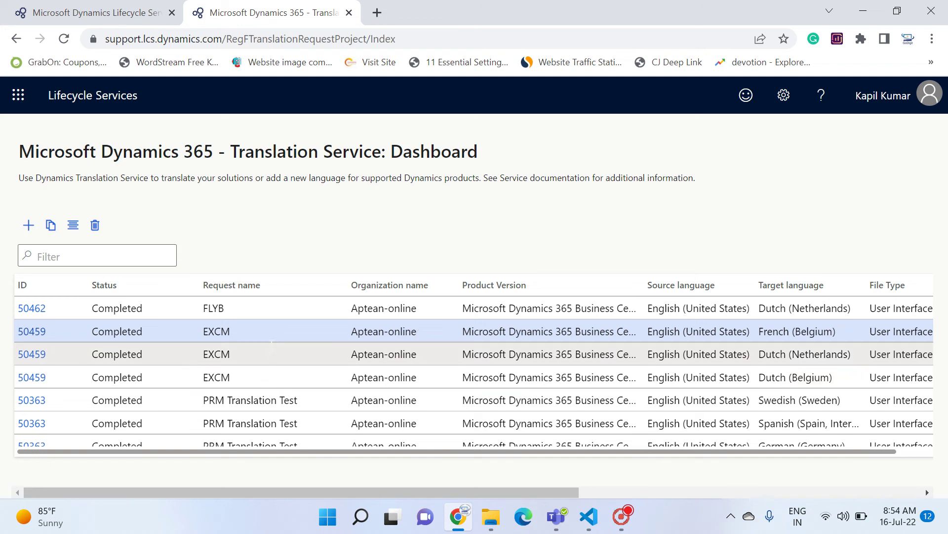
Add a translation request named 'BC translation Test' with File Type User Interface.
left_click(31, 227)
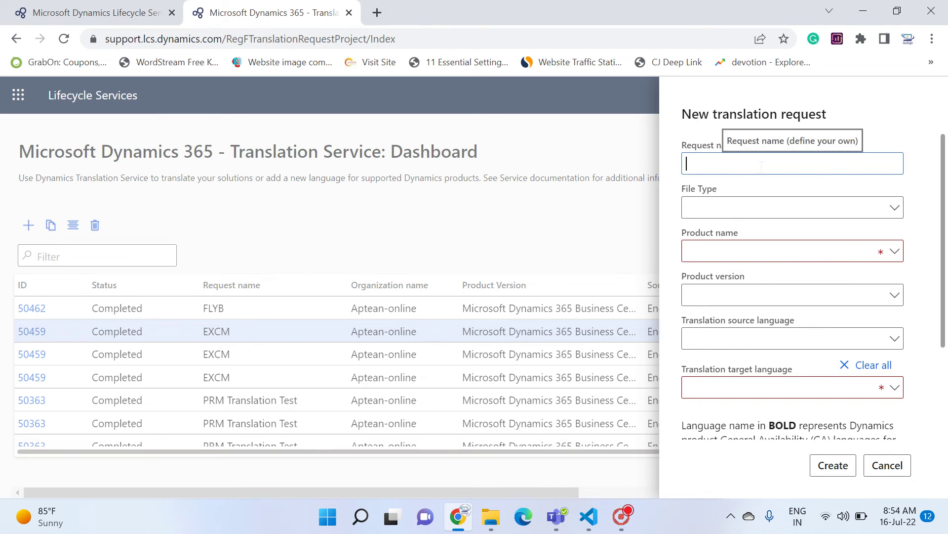
type("BCYouTubeTutoria")
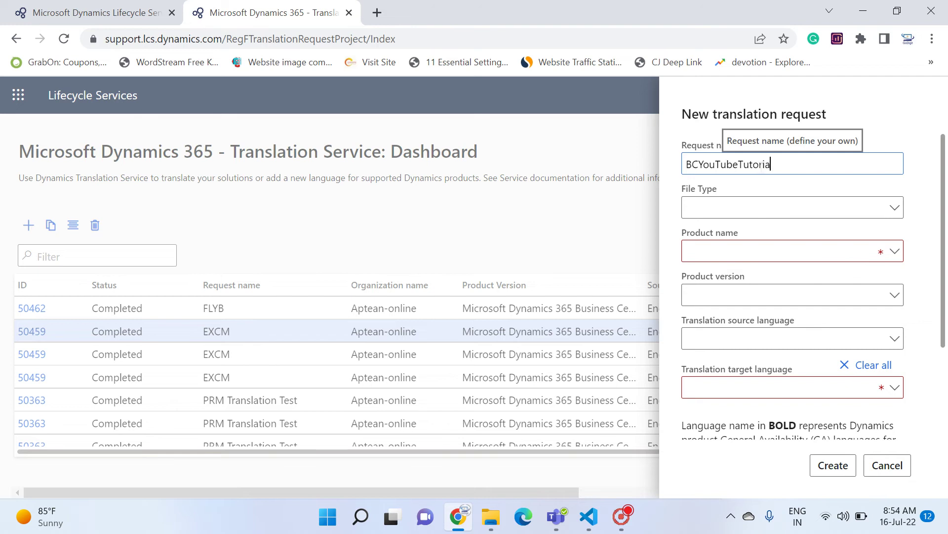
key("BackSpace")
key("BackSpace")
key("BackSpace")
key("BackSpace")
key("BackSpace")
key("BackSpace")
key("BackSpace")
key("BackSpace")
key("BackSpace")
key("BackSpace")
key("BackSpace")
key("BackSpace")
key("BackSpace")
key("BackSpace")
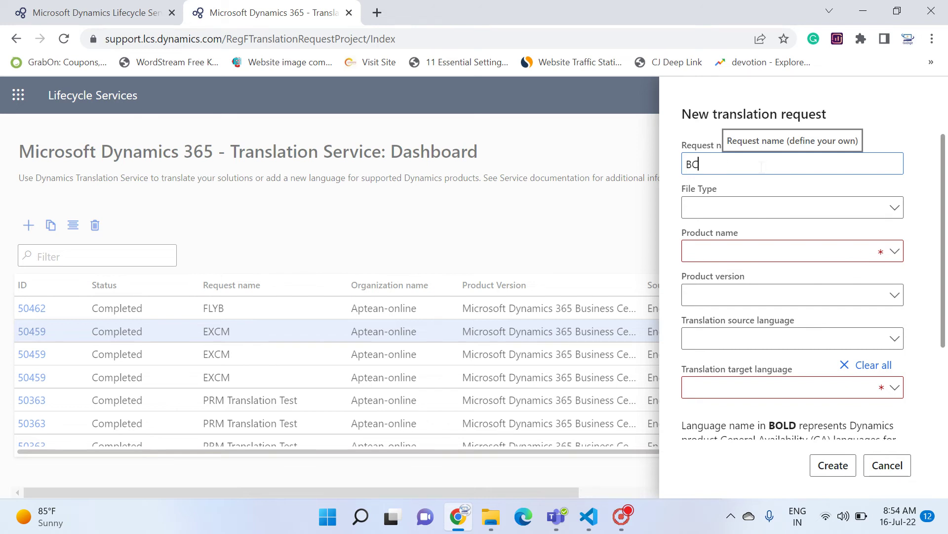
type("translation")
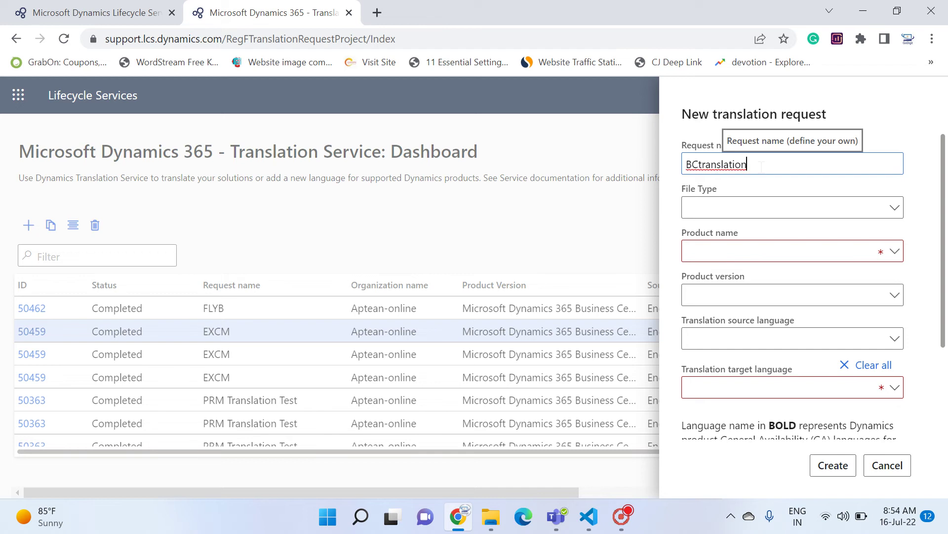
type("Test")
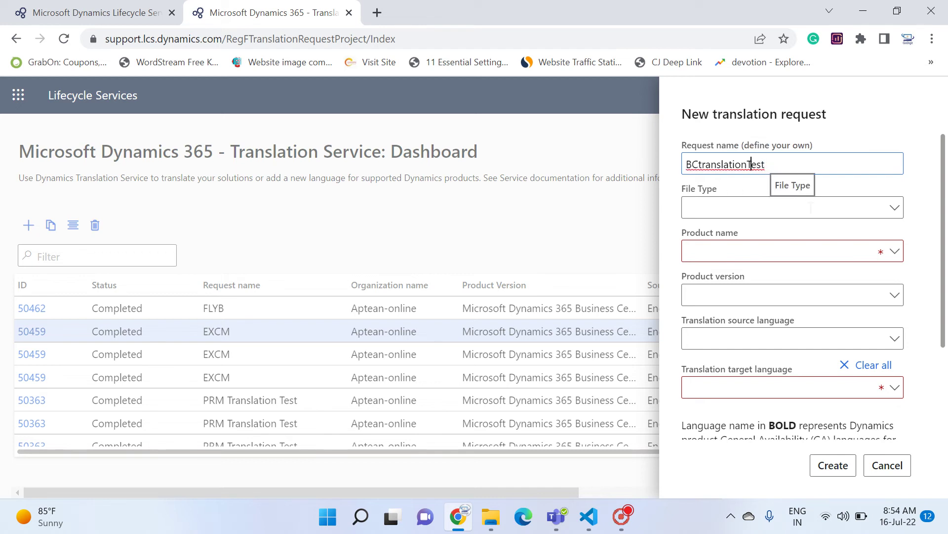
key("Left")
key("Left")
key("Left")
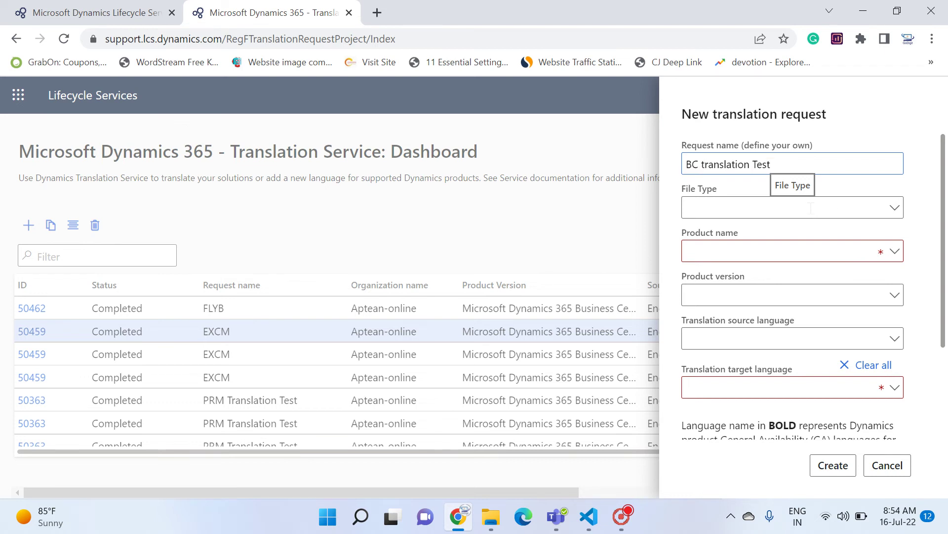
left_click(894, 207)
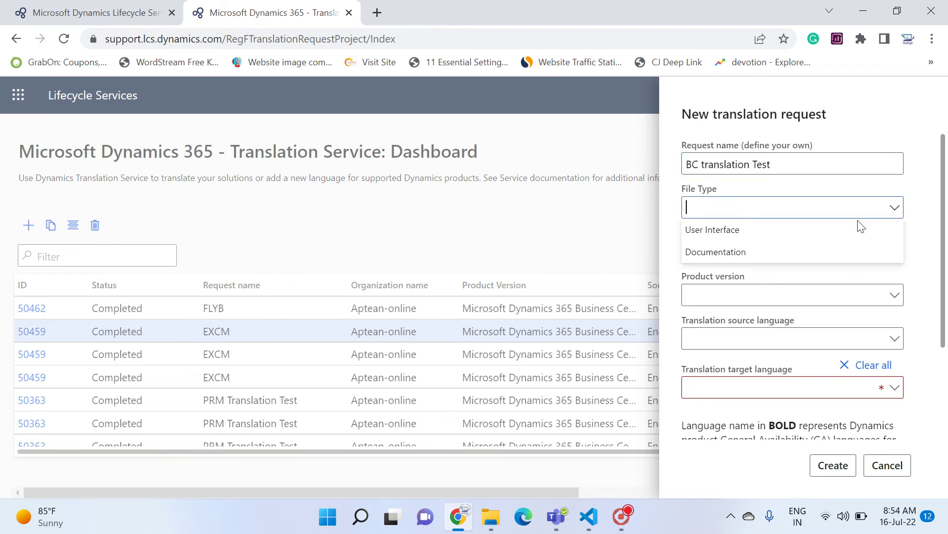
left_click(711, 242)
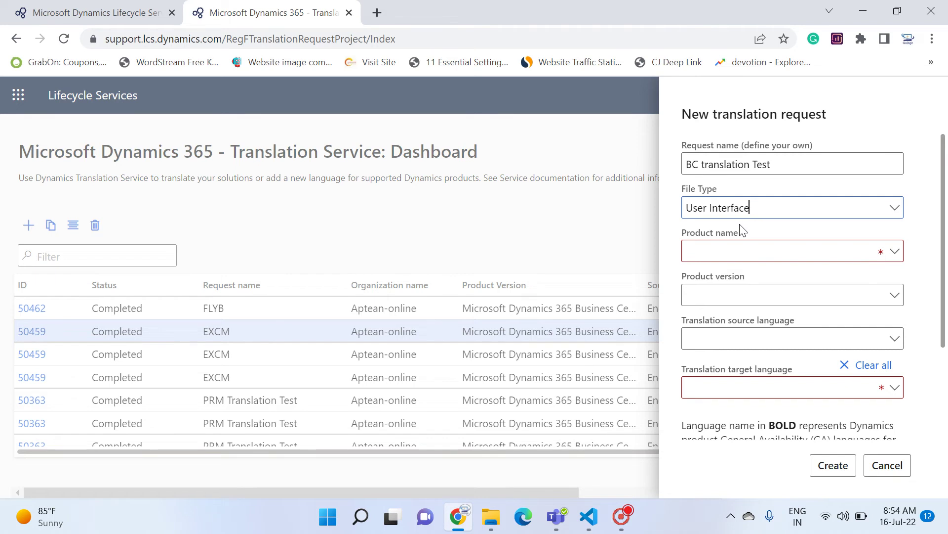
Set the product to Microsoft Dynamics NAV with version Business Central (SaaS).
left_click(895, 252)
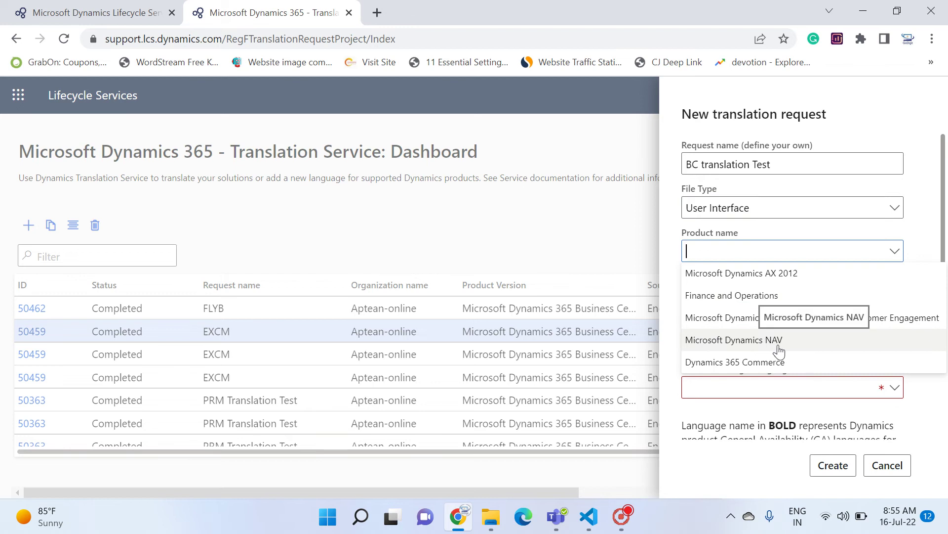
left_click(753, 352)
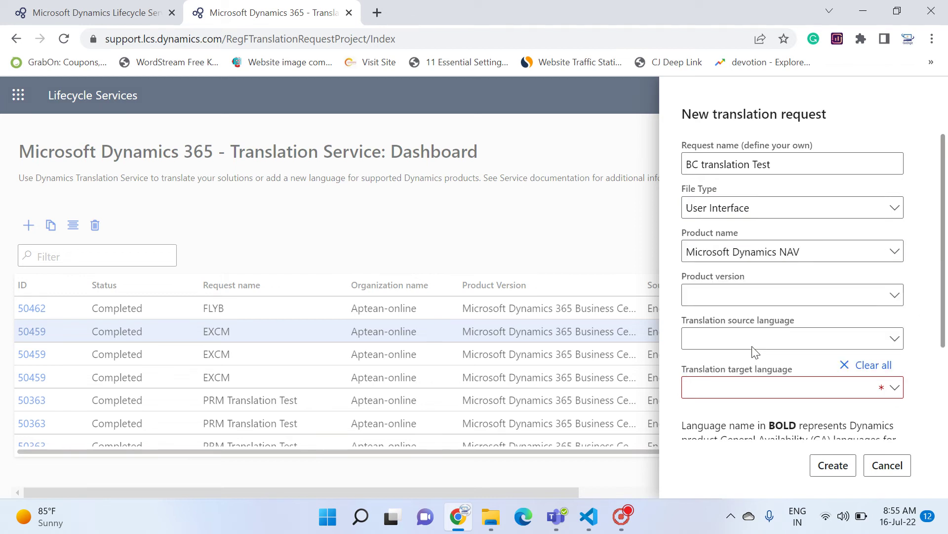
left_click(890, 296)
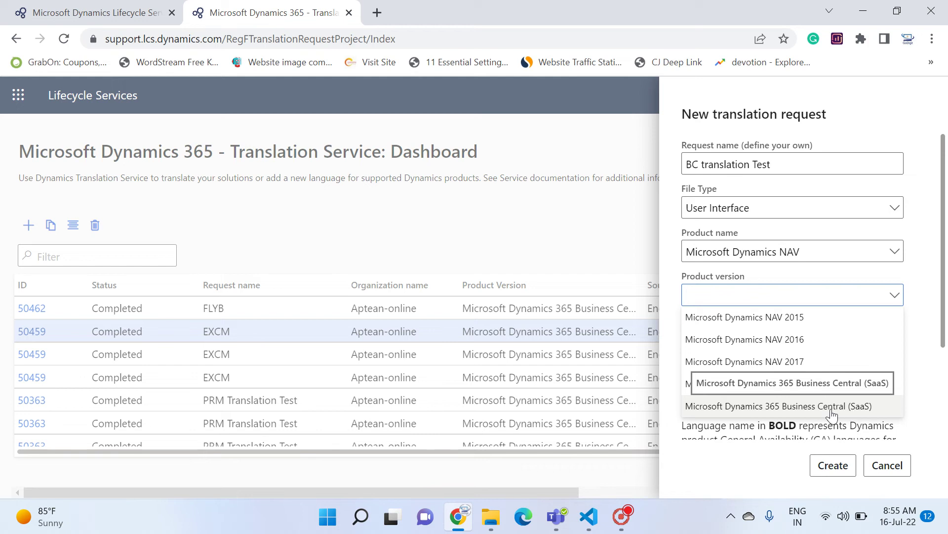
left_click(860, 406)
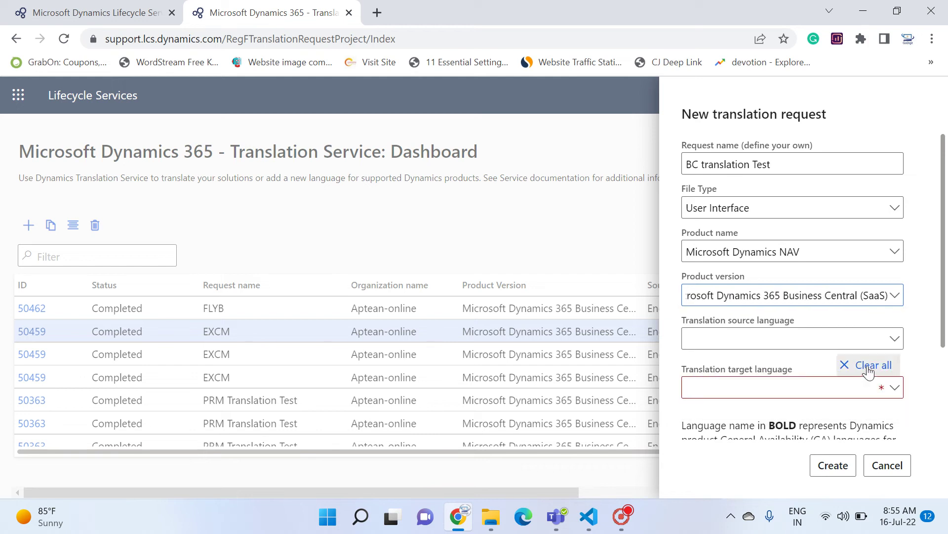
Set the source language to English (United States).
left_click(896, 341)
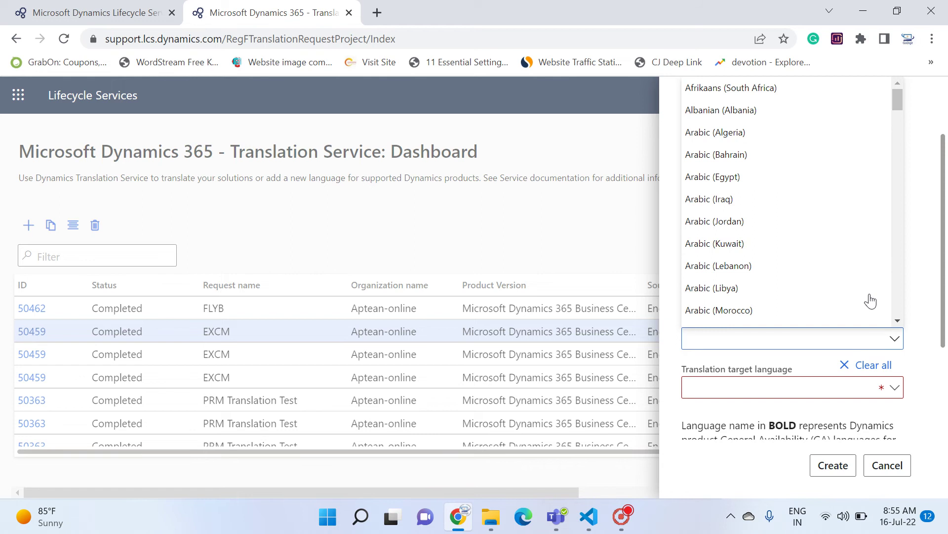
scroll(844, 251, "down", 12)
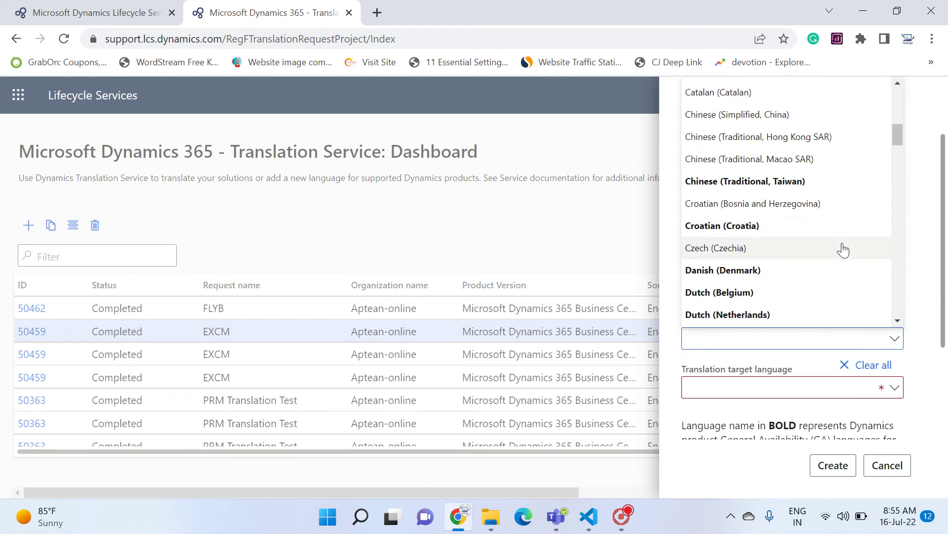
scroll(844, 251, "down", 6)
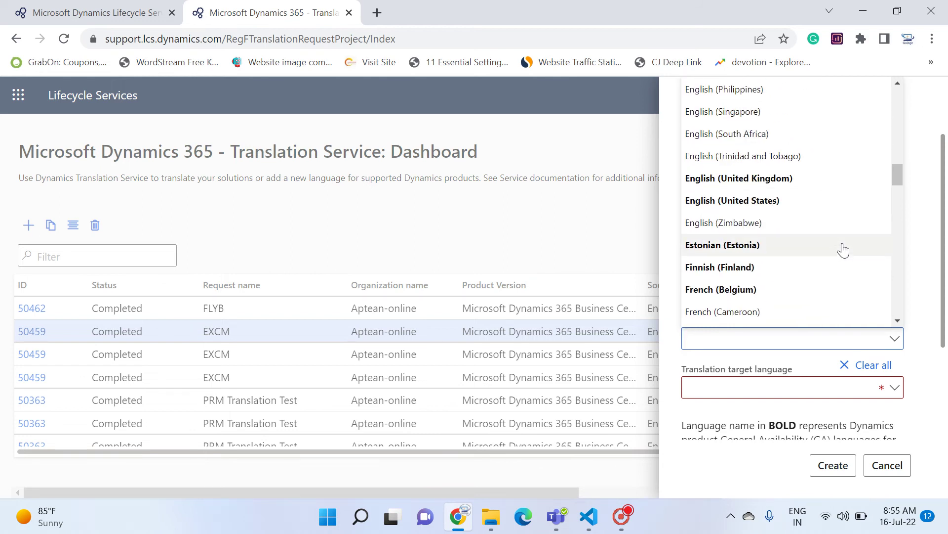
left_click(759, 201)
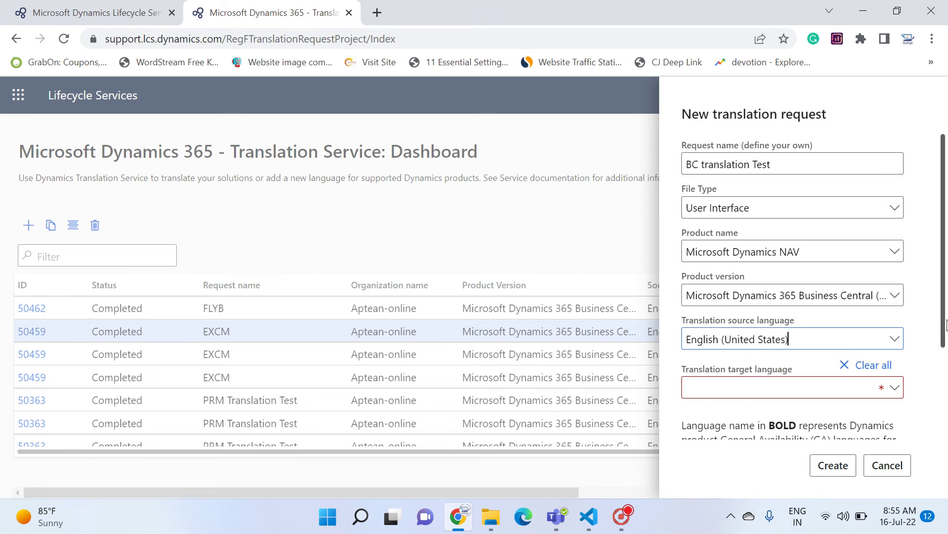
scroll(947, 324, "down", 1)
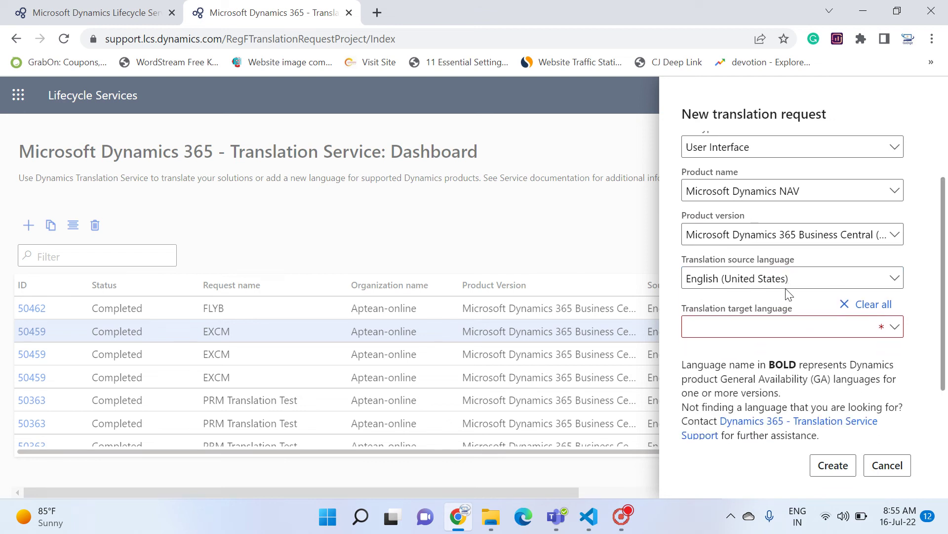
Scroll through the target language list to locate Danish (Denmark).
left_click(896, 336)
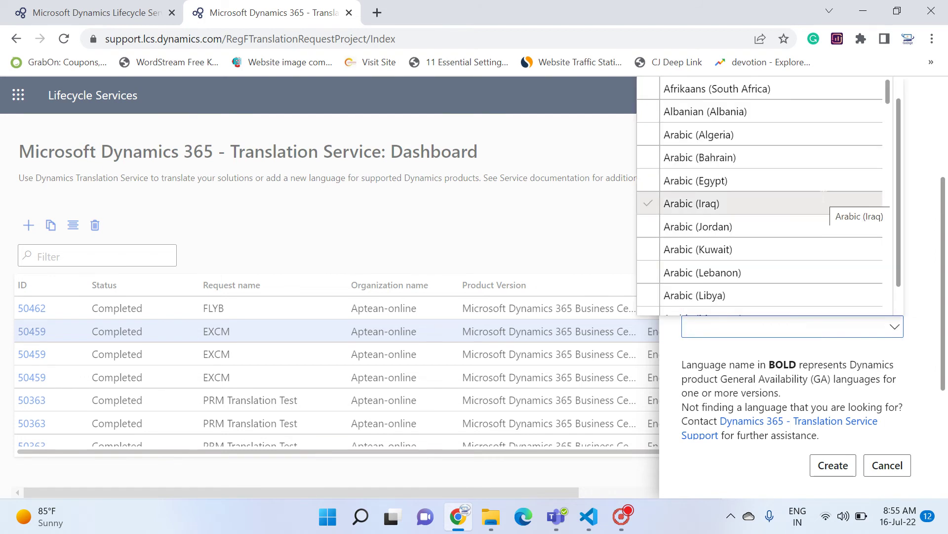
scroll(830, 205, "down", 5)
scroll(824, 198, "down", 7)
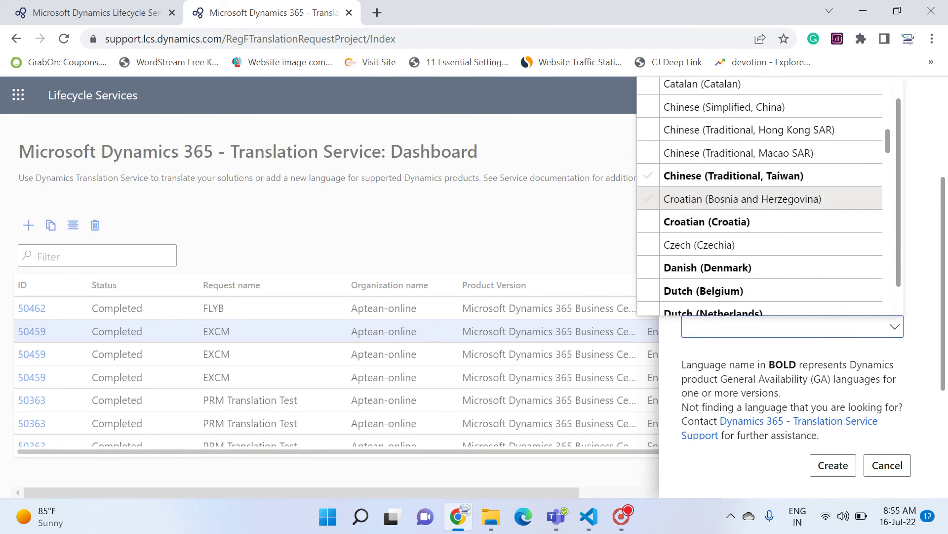
scroll(824, 197, "down", 2)
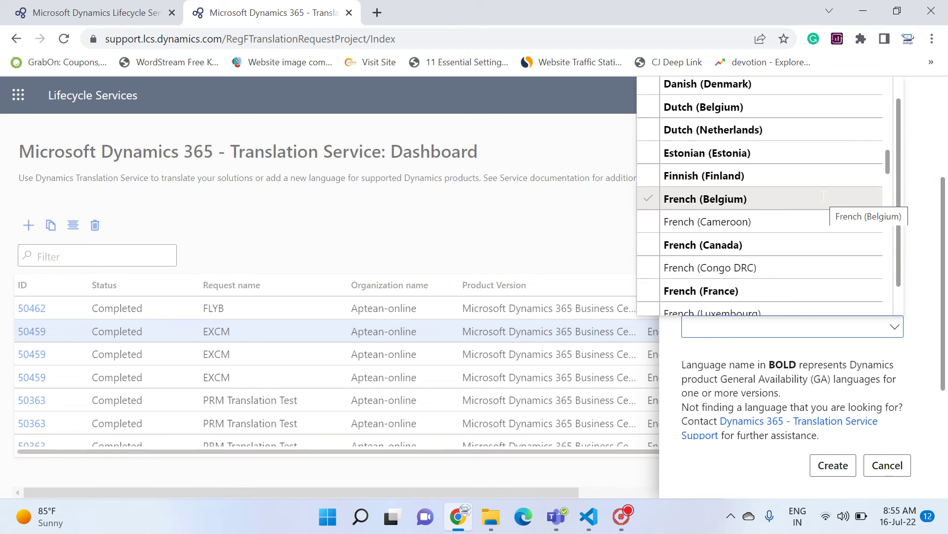
scroll(824, 197, "up", 3)
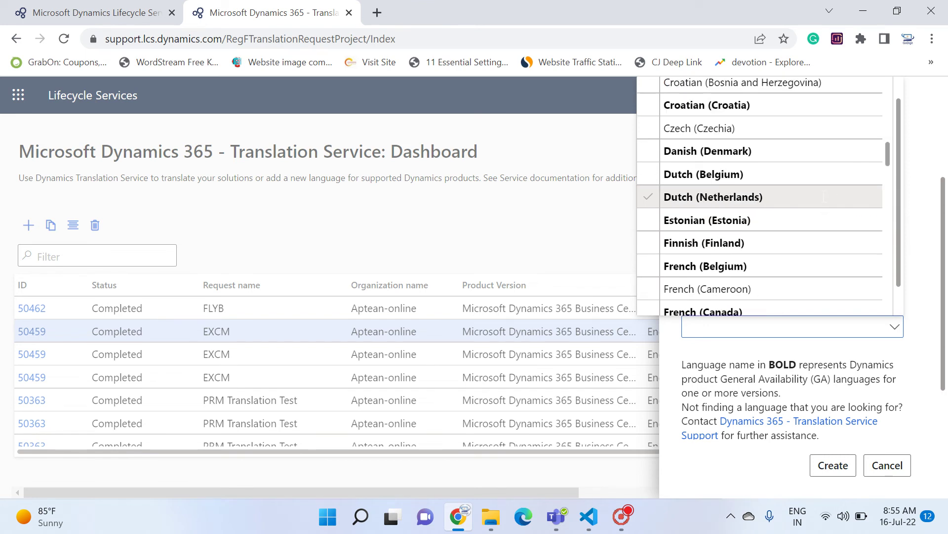
scroll(810, 148, "down", 4)
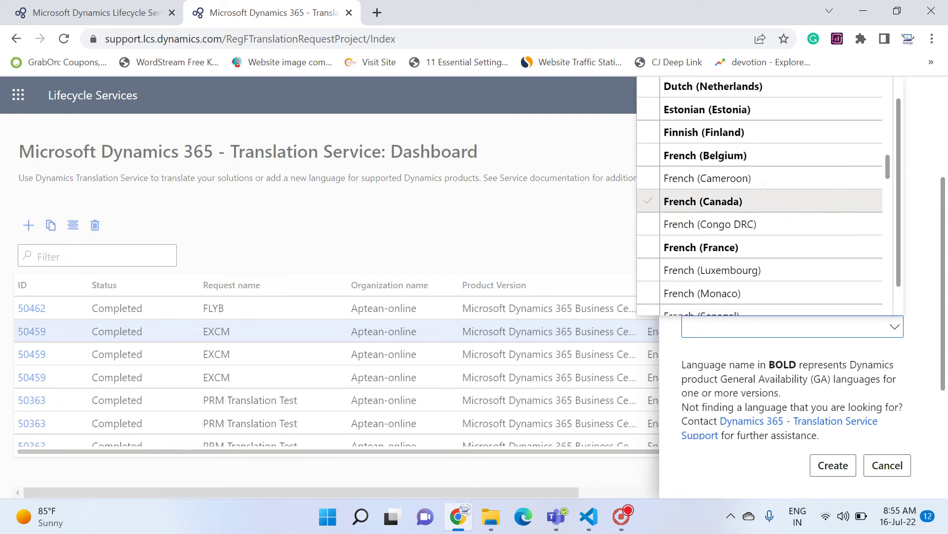
scroll(771, 274, "up", 3)
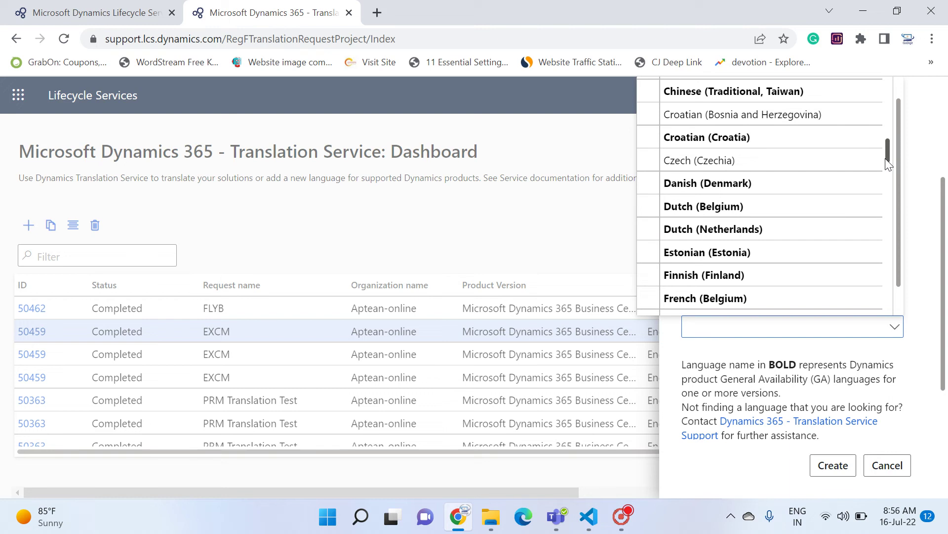
mouse_move(885, 165)
left_mouse_down()
mouse_move(888, 183)
mouse_move(887, 172)
left_mouse_up()
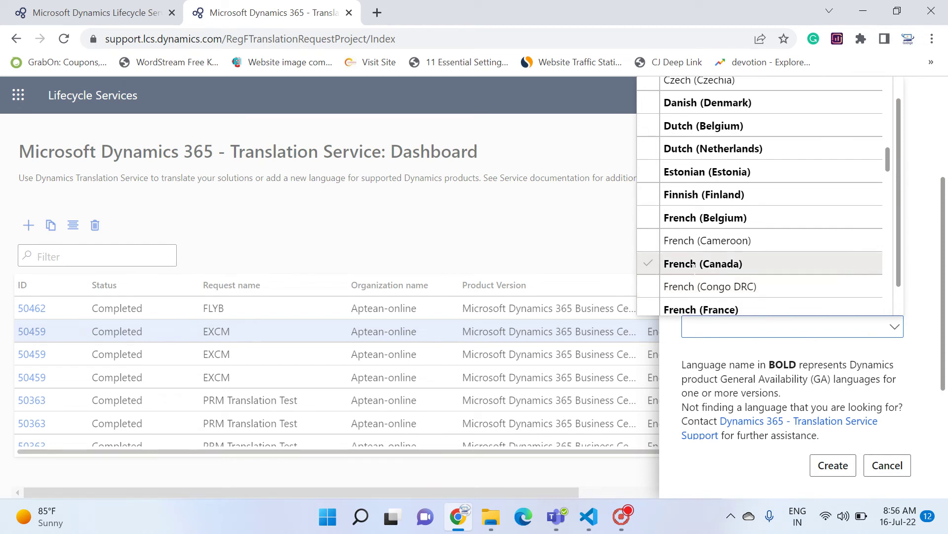
scroll(801, 238, "up", 1)
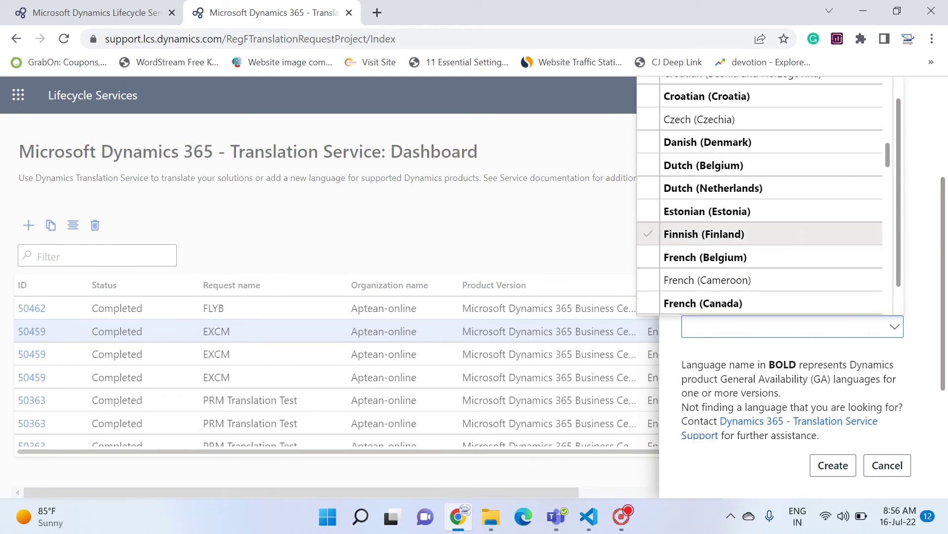
Select Danish (Denmark) and Dutch (Belgium) as targets, then create and confirm the request.
left_click(647, 143)
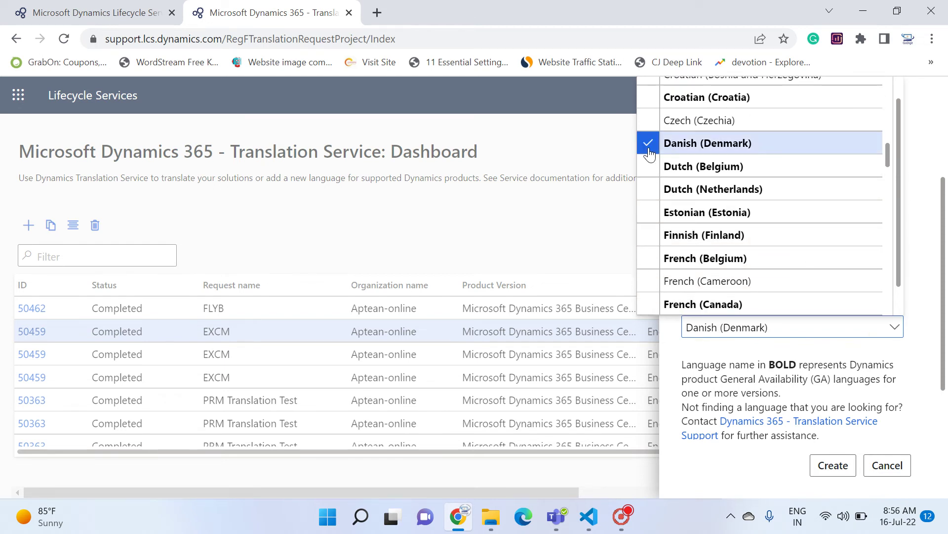
left_click(649, 168)
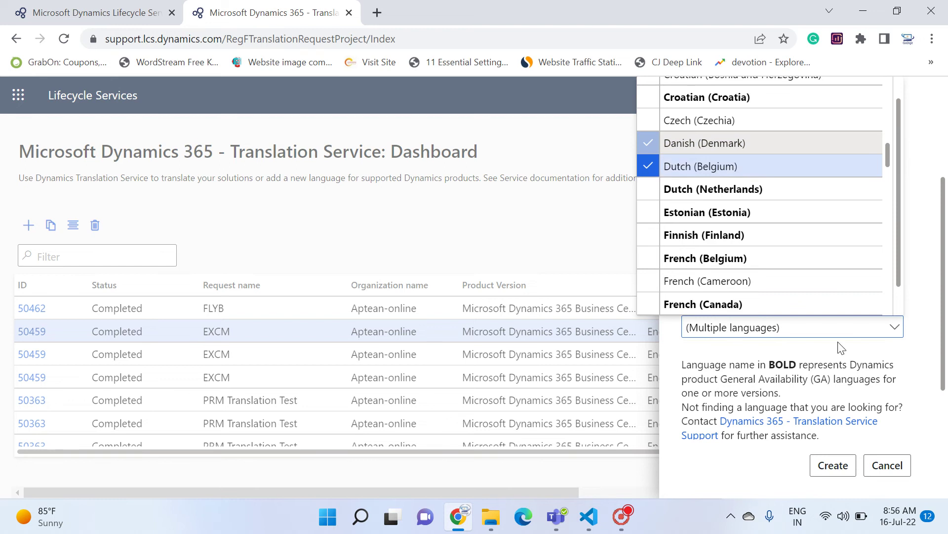
left_click(725, 349)
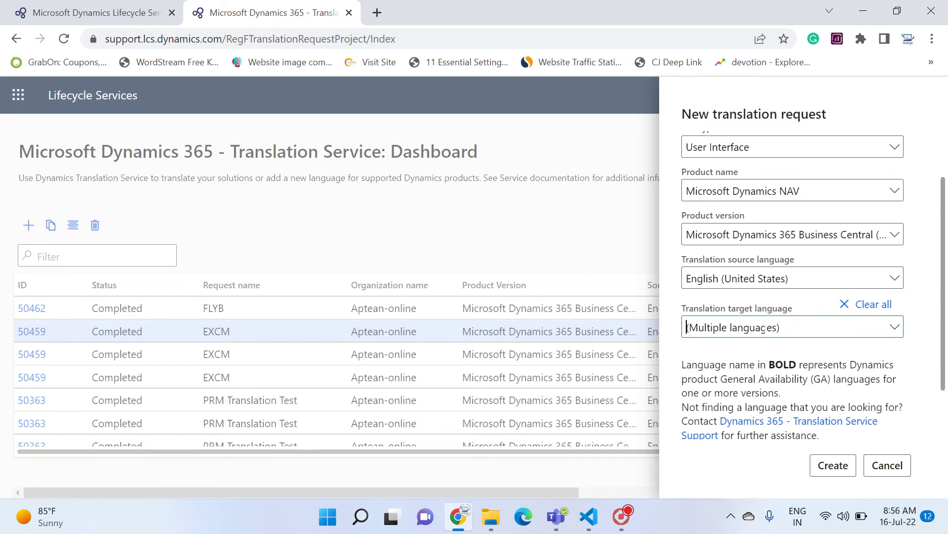
left_click_drag(681, 370, 735, 365)
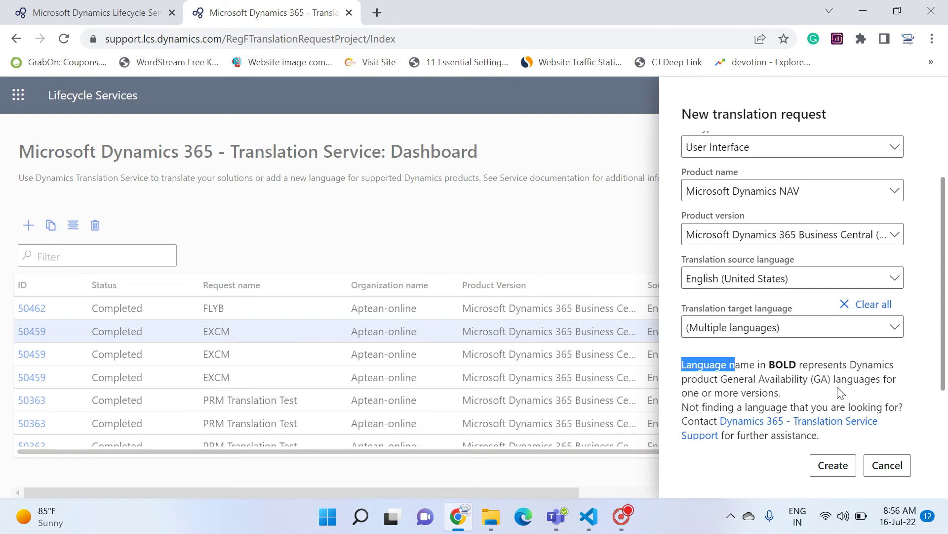
left_click(818, 467)
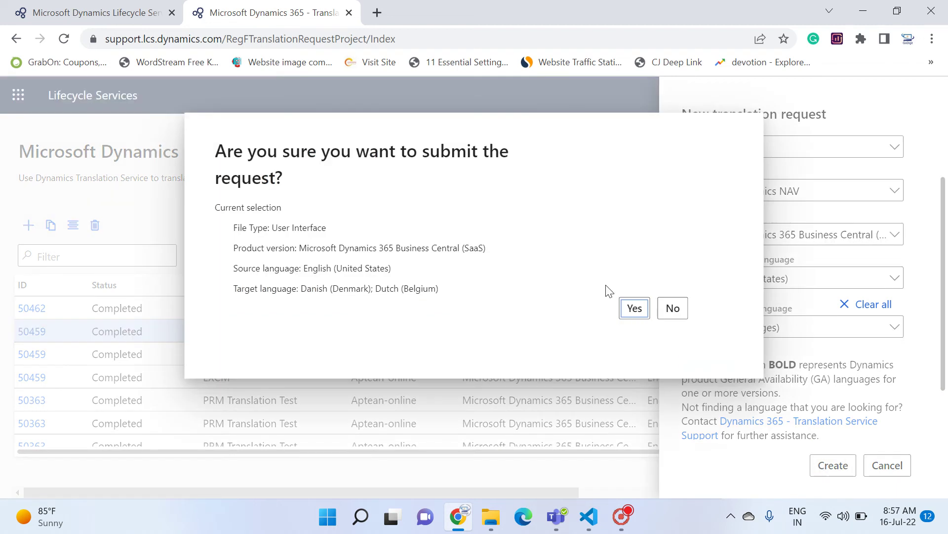
left_click(633, 309)
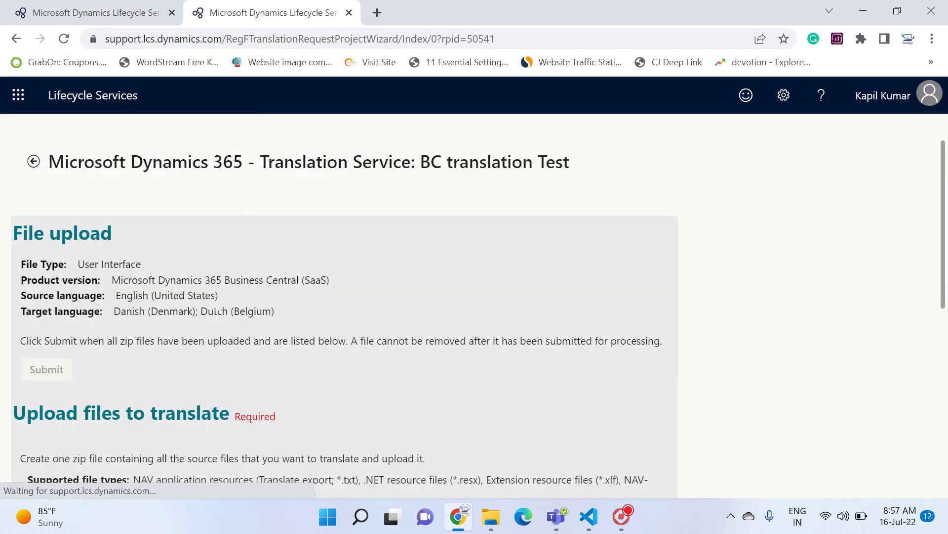
Choose ALProject14.g from the Desktop as the file to translate; it's rejected as non-ZIP.
scroll(218, 315, "down", 4)
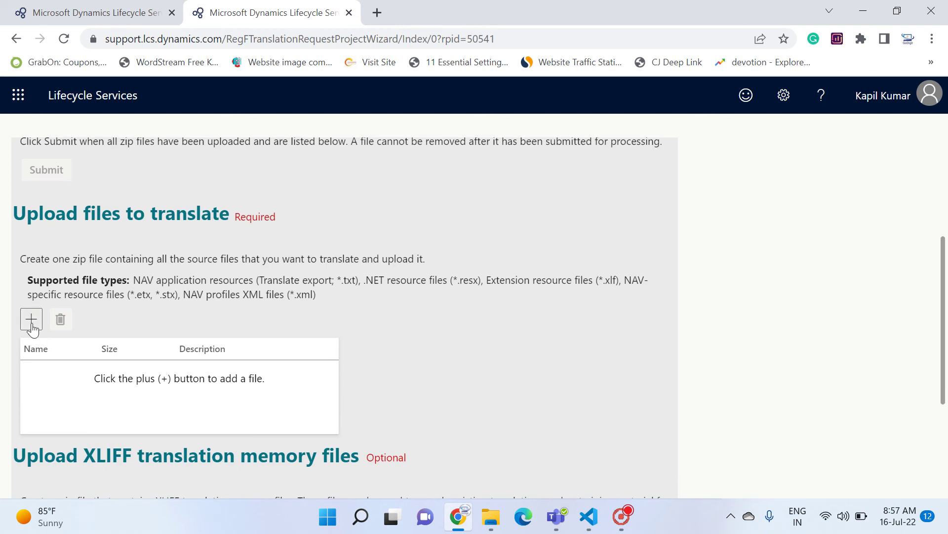
left_click(31, 320)
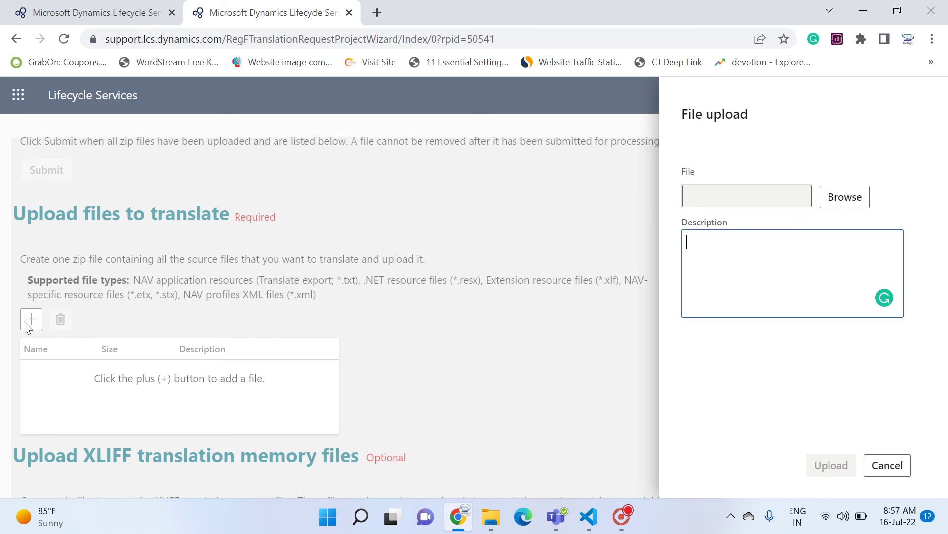
left_click(852, 209)
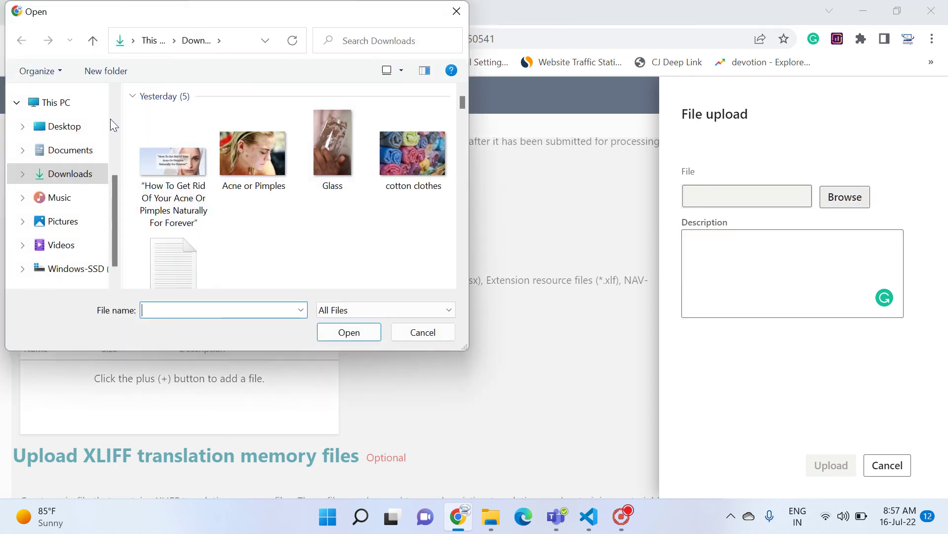
left_click(65, 126)
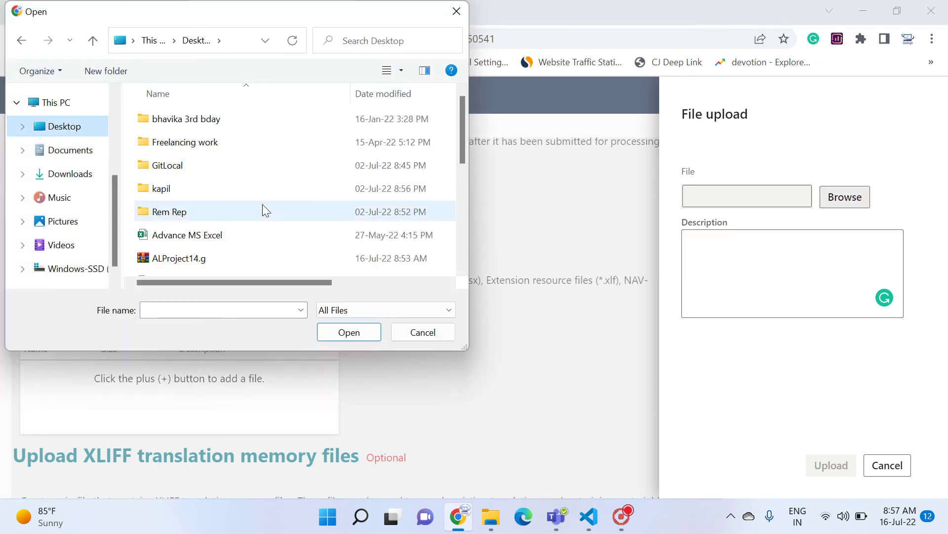
scroll(262, 204, "down", 1)
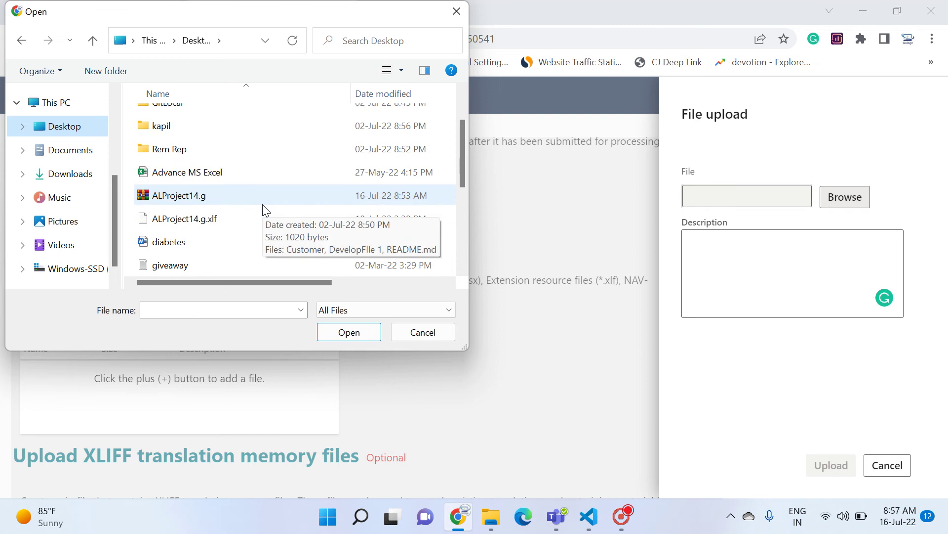
left_click(207, 205)
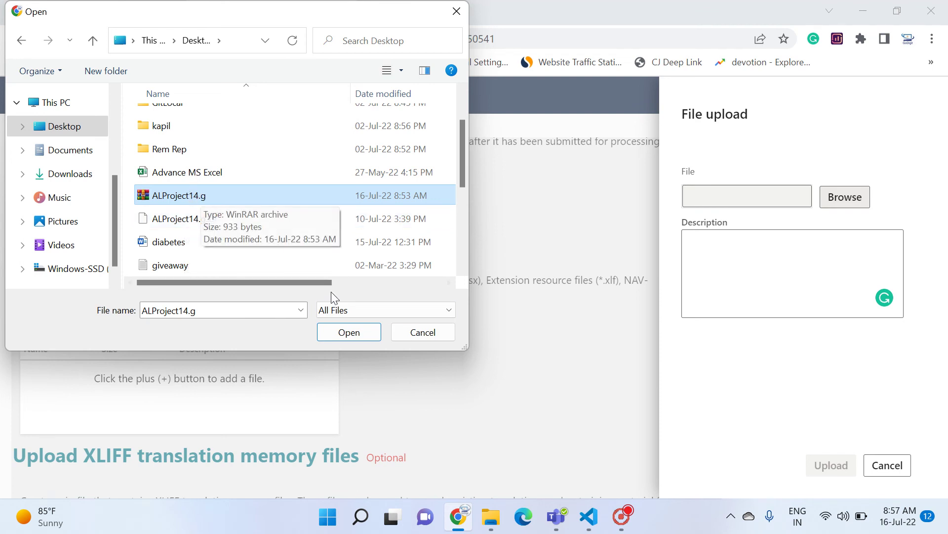
left_click(340, 331)
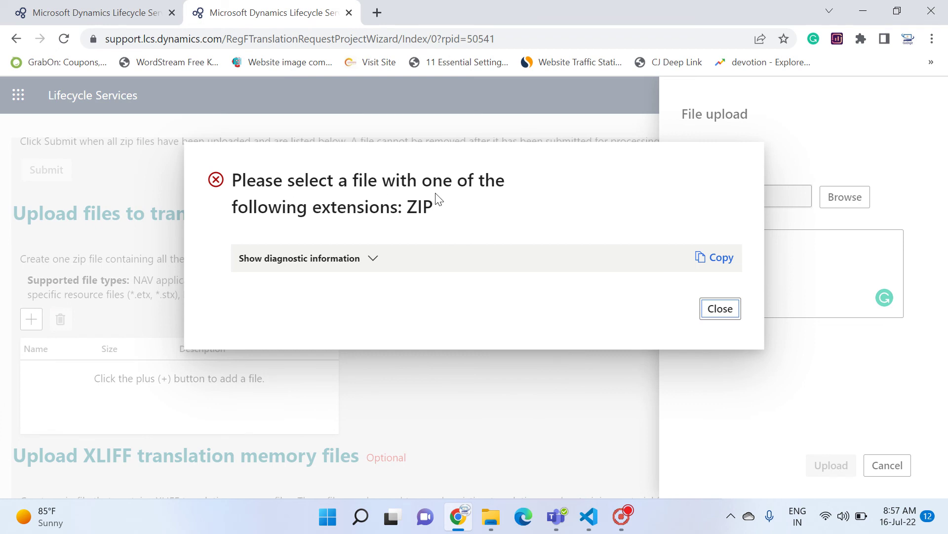
Dismiss the ZIP-only error and delete the old ALProject14.g archive from the desktop.
left_click(737, 307)
left_click(854, 11)
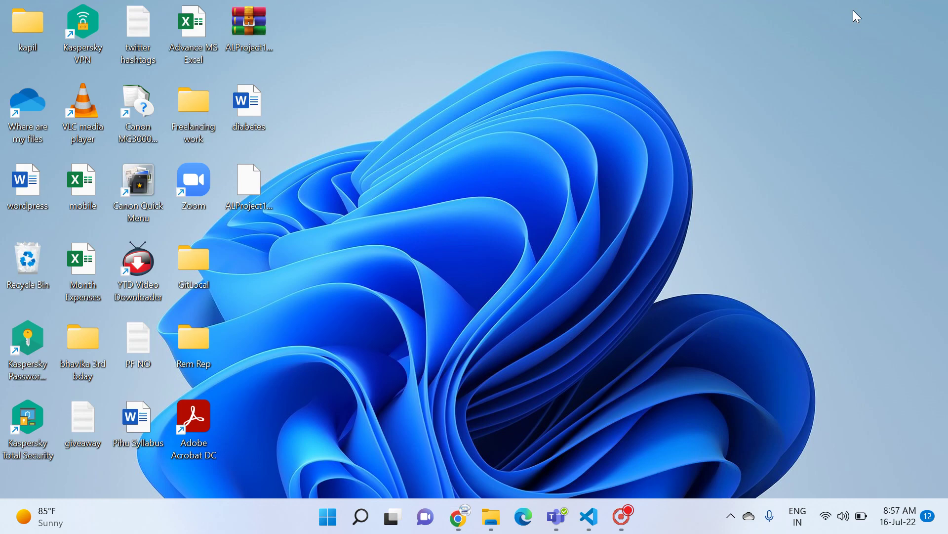
left_click(256, 27)
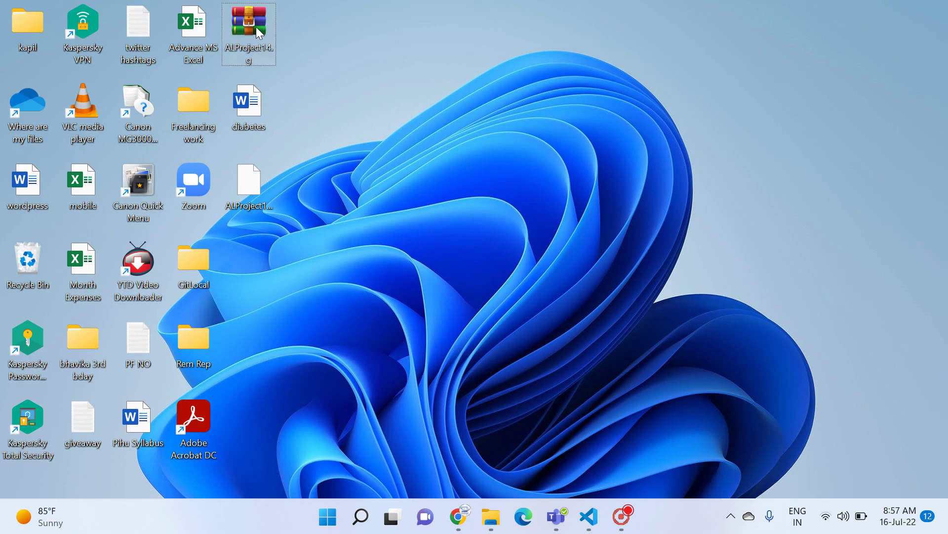
key("Delete")
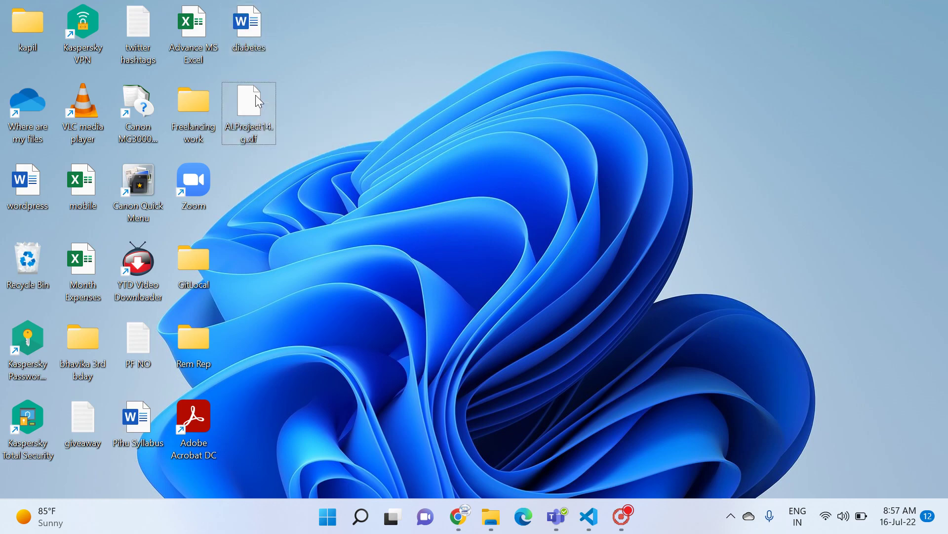
Compress ALProject14.g.xlf into a new ALProject14.g zip placed beside the Freelancing work folder.
right_click(255, 95)
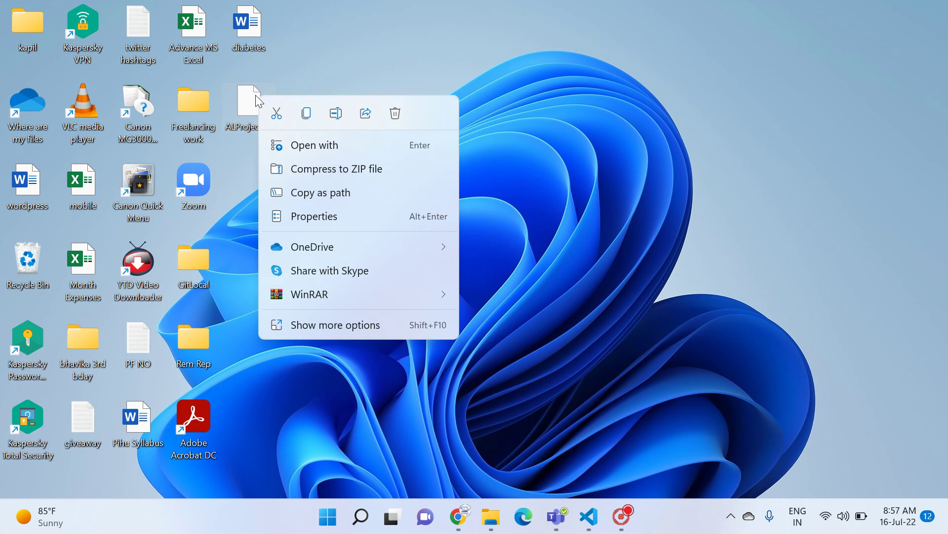
left_click(345, 168)
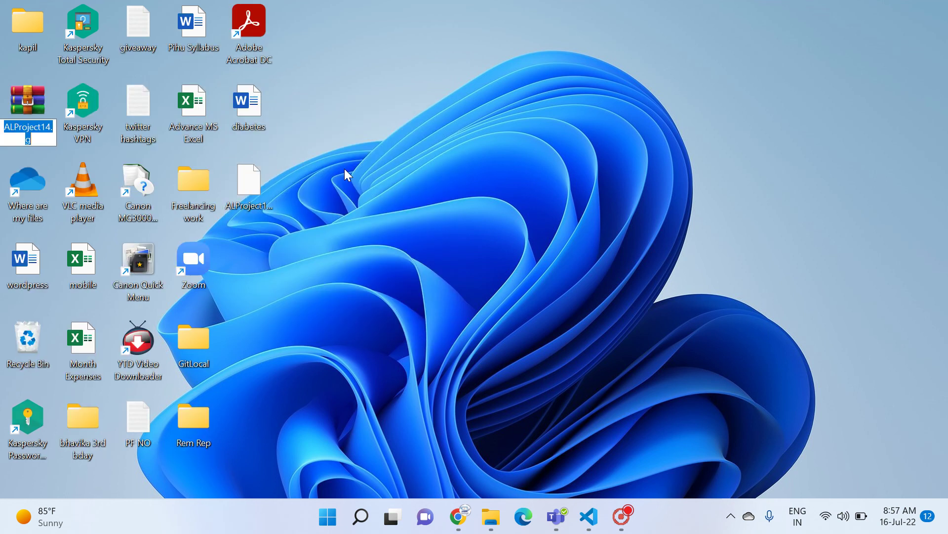
left_click(446, 121)
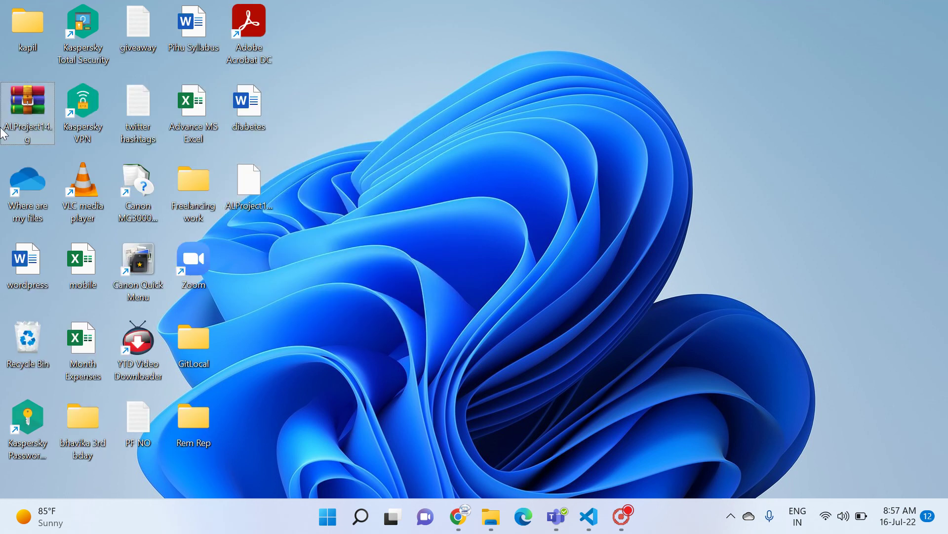
left_click_drag(28, 121, 507, 122)
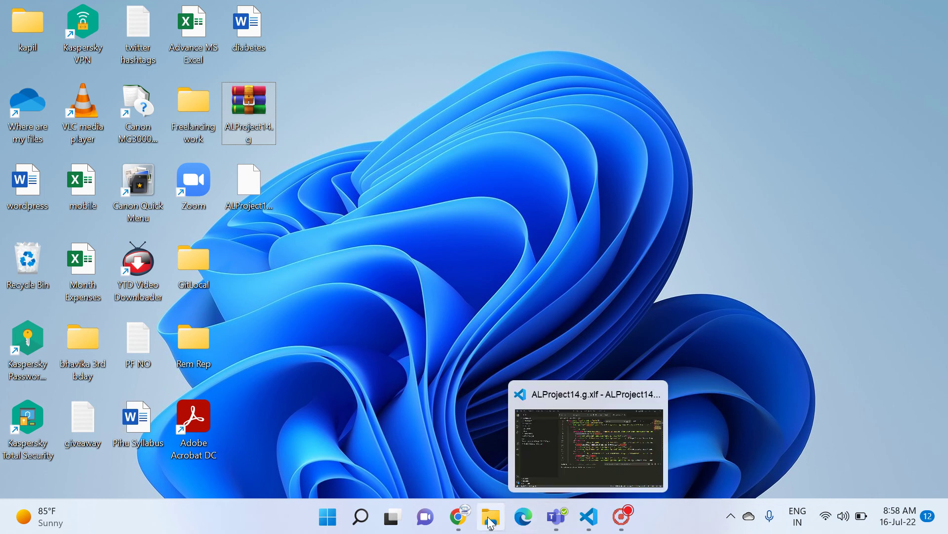
Upload the ALProject14.g zip from the Desktop and accept the retention notice; it lists at 2 KB.
left_click(467, 522)
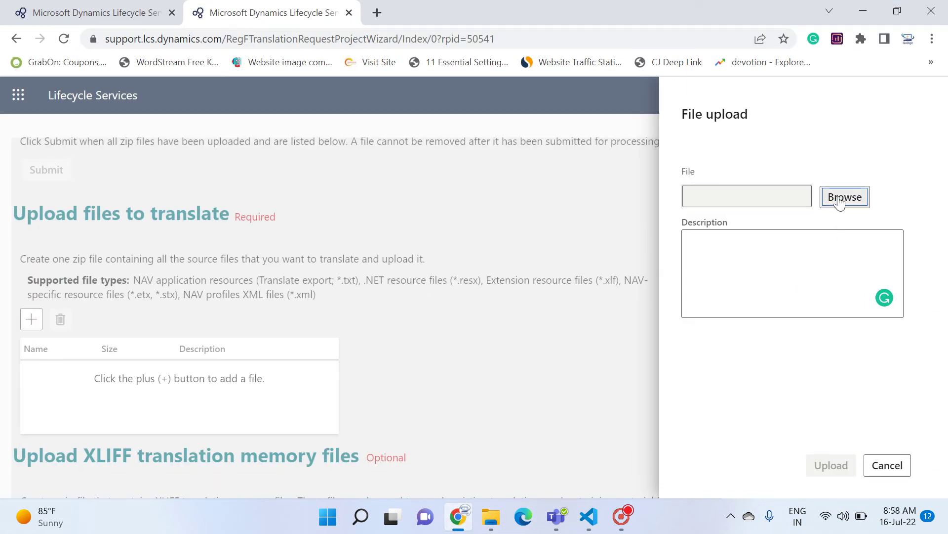
left_click(842, 200)
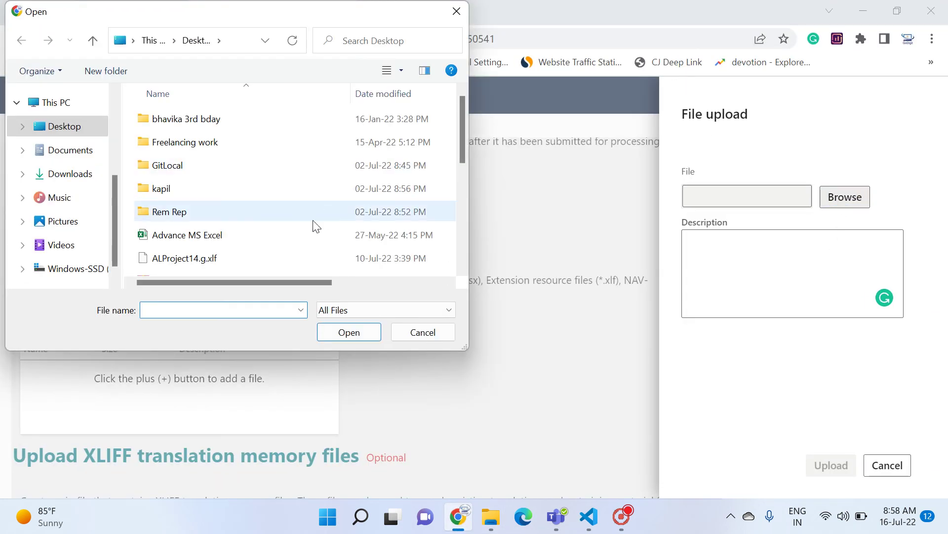
scroll(314, 226, "down", 1)
scroll(314, 226, "down", 1)
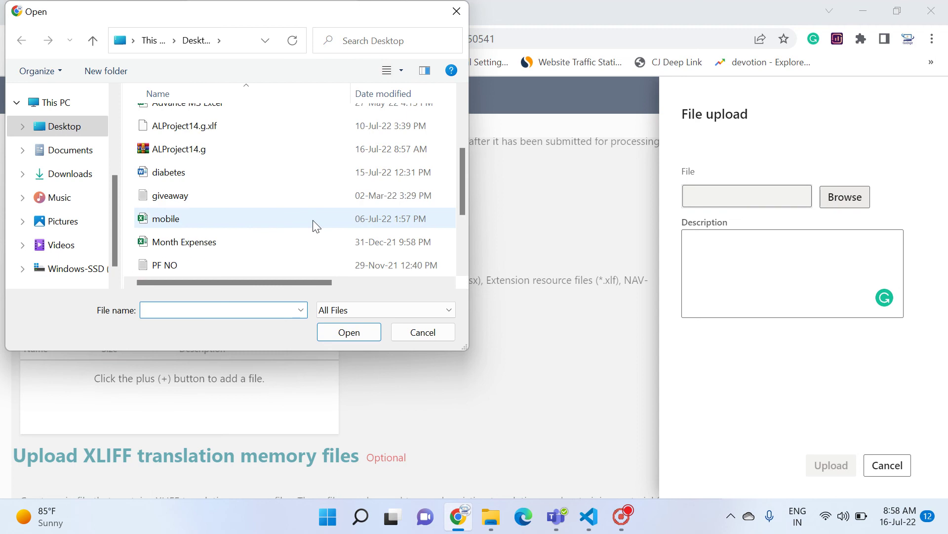
left_click(253, 157)
left_click(340, 332)
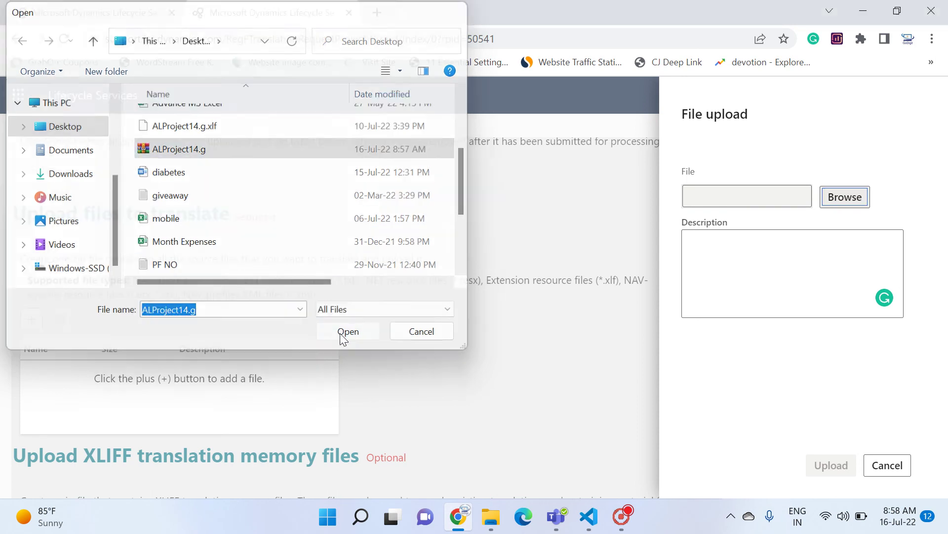
left_click(838, 464)
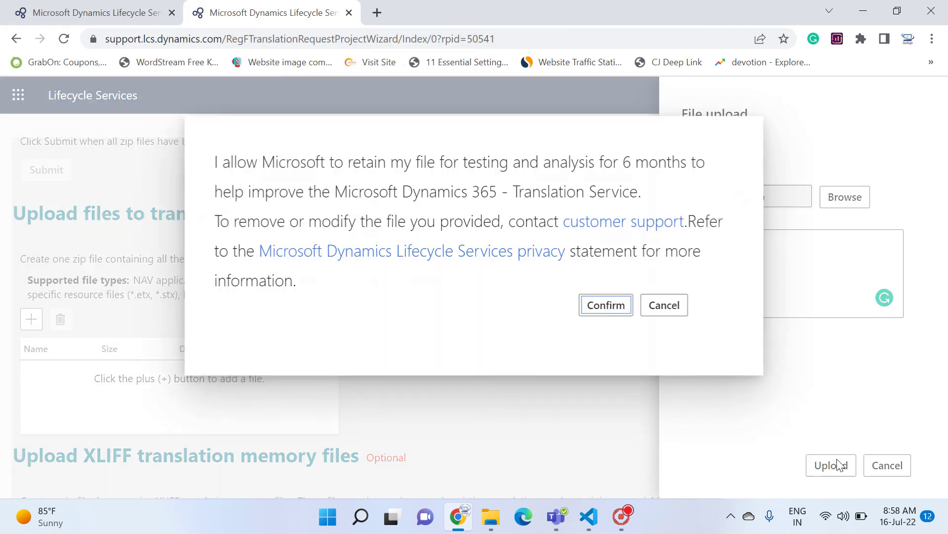
left_click(615, 309)
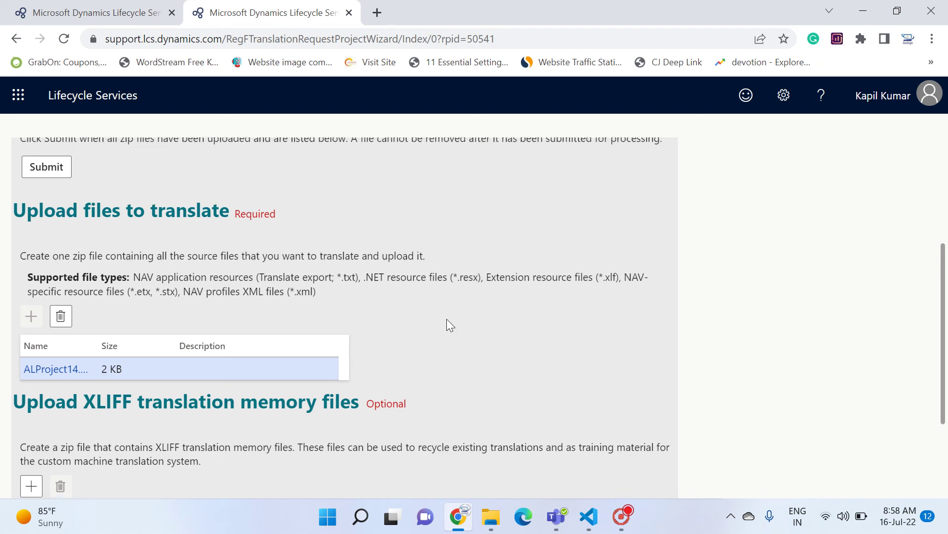
scroll(447, 319, "down", 2)
scroll(447, 318, "up", 2)
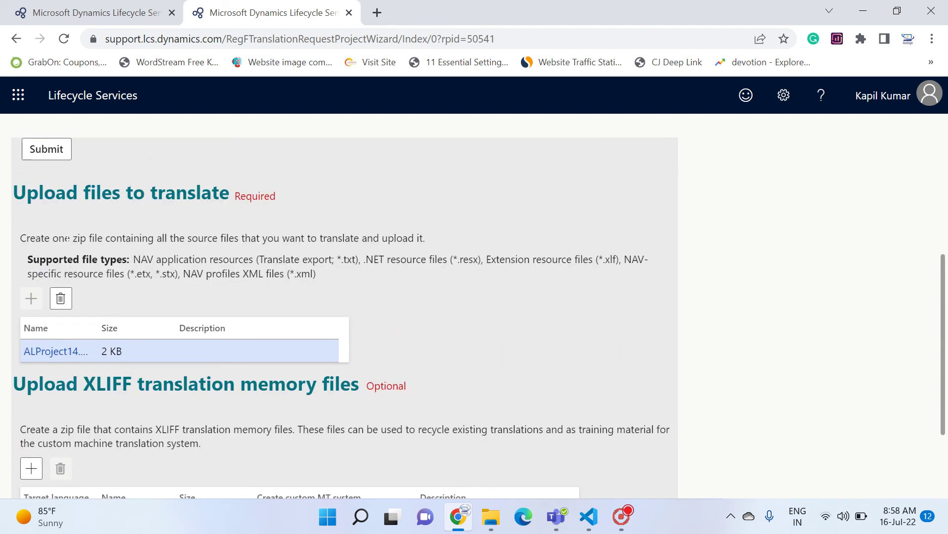
scroll(403, 331, "down", 2)
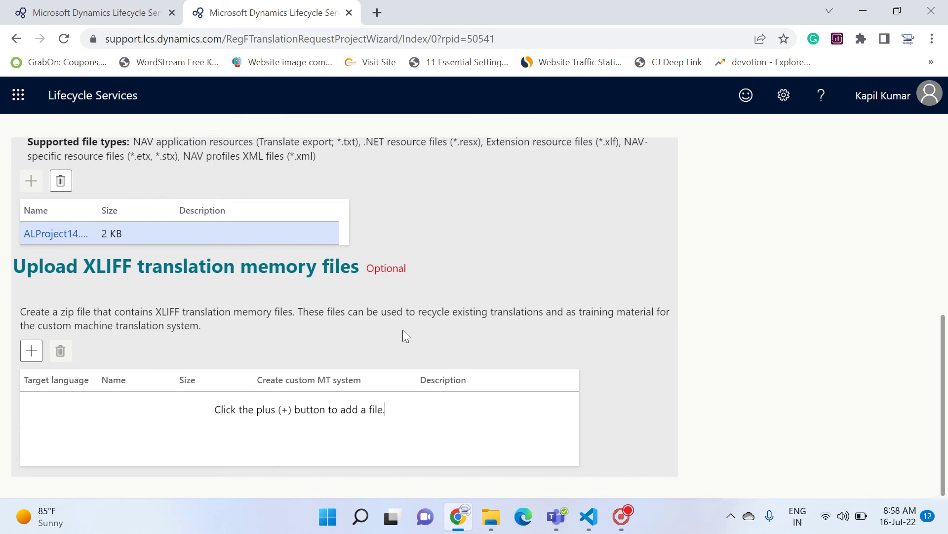
scroll(403, 330, "up", 5)
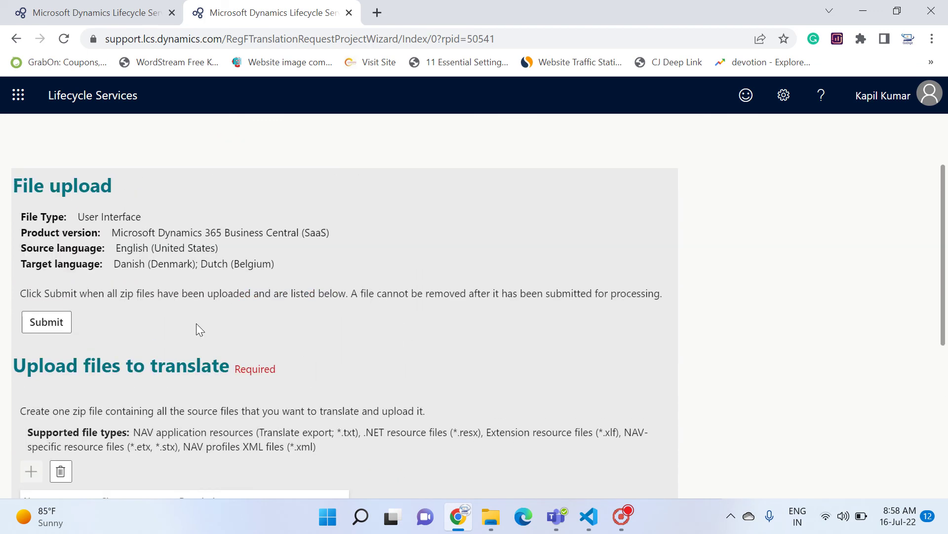
Submit and confirm the BC translation Test translation request.
left_click(51, 326)
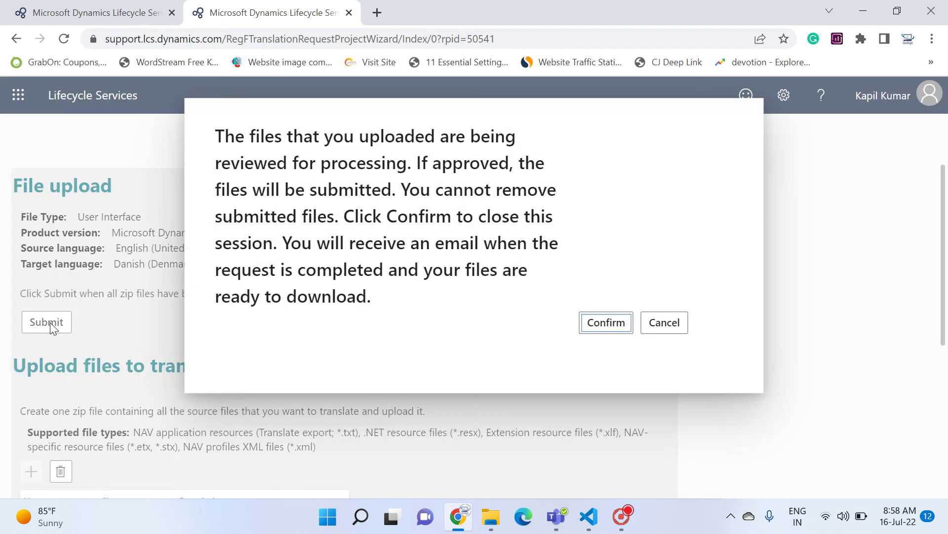
left_click(599, 322)
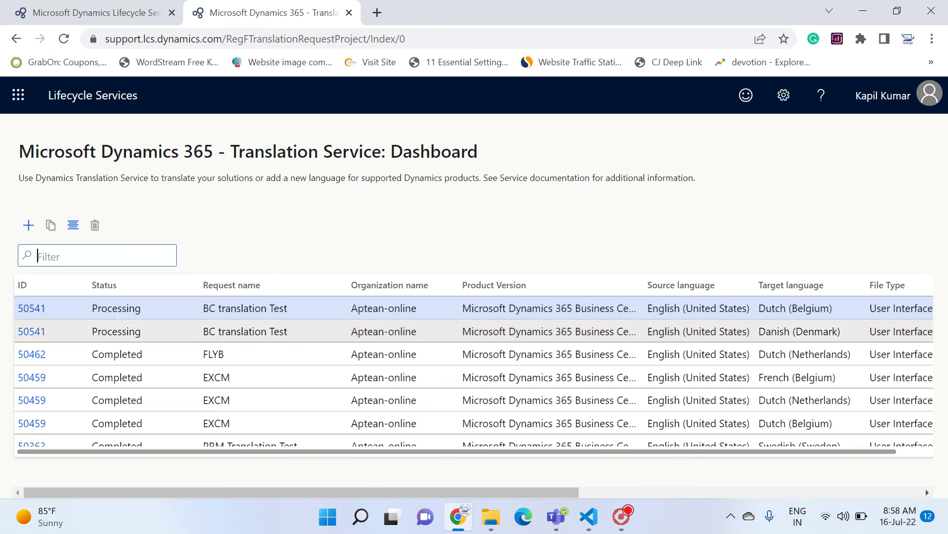
scroll(632, 326, "down", 2)
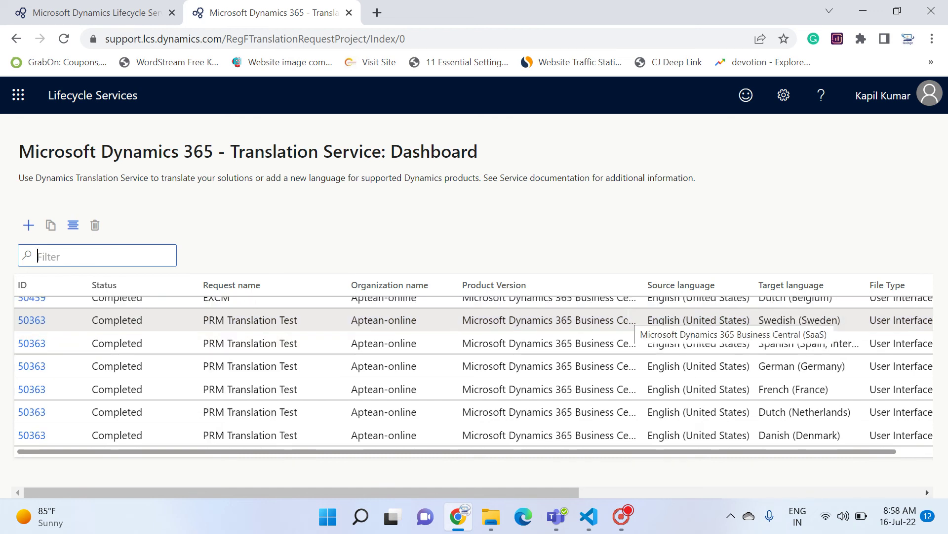
scroll(632, 326, "up", 2)
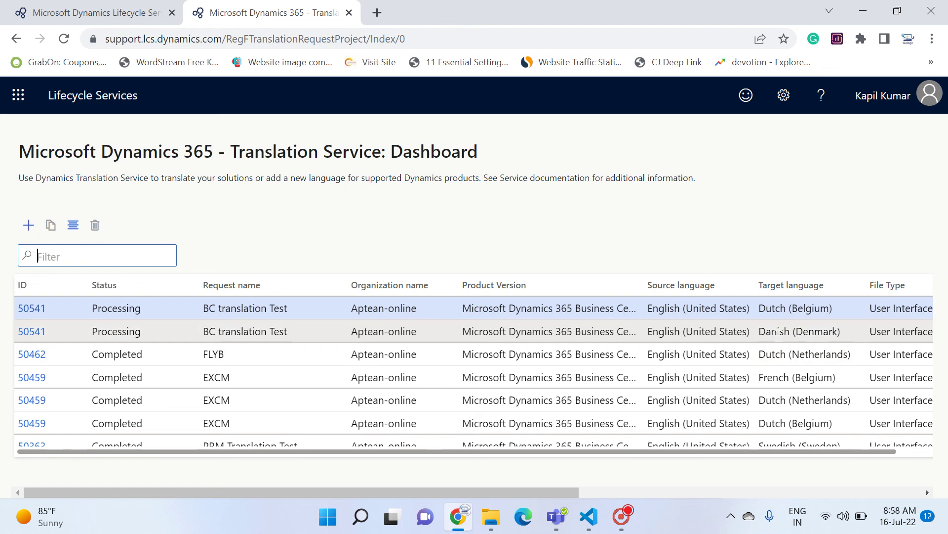
Select the Dutch and Danish 50541 rows and reload the dashboard until both show Completed.
left_click(273, 307)
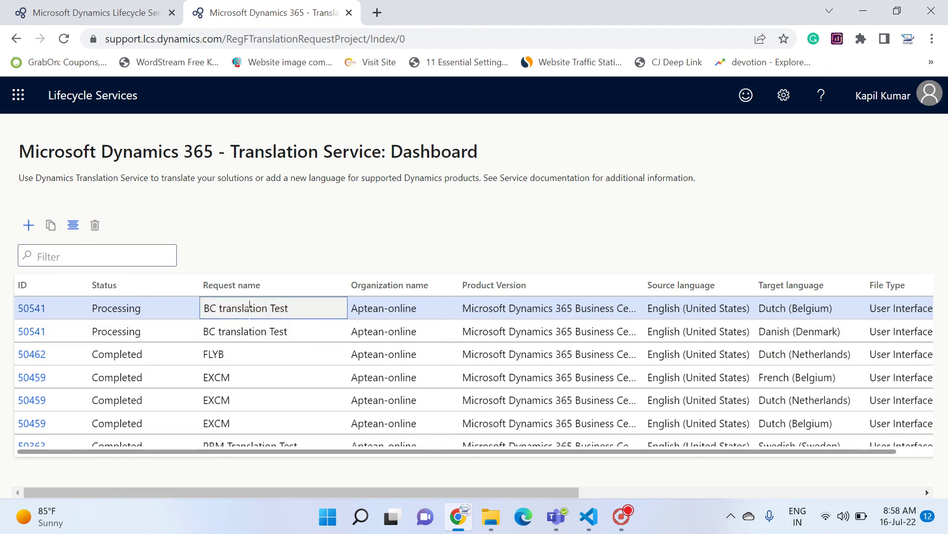
left_click(250, 337)
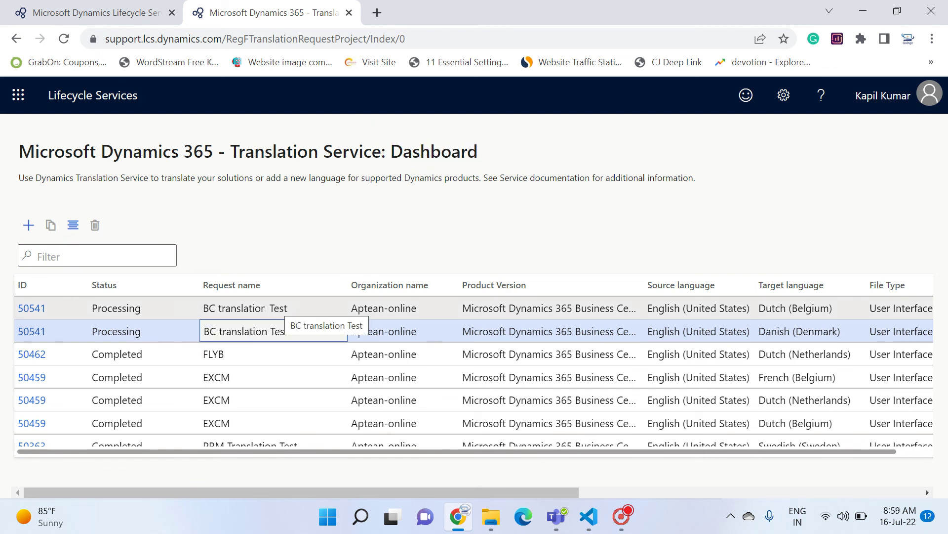
left_click(64, 40)
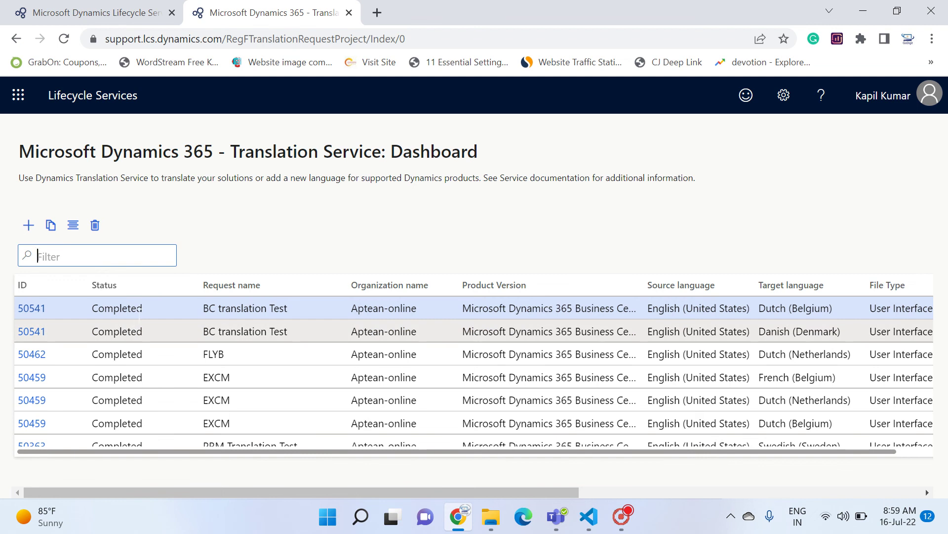
From request 50541's Request output page, download the Danish file 50541_da-DK_output.zip.
left_click(34, 311)
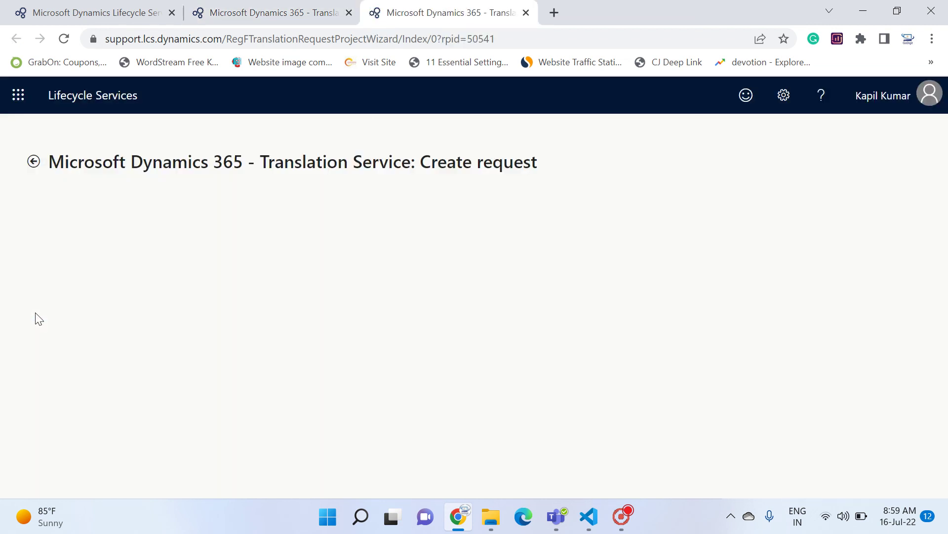
left_click(149, 313)
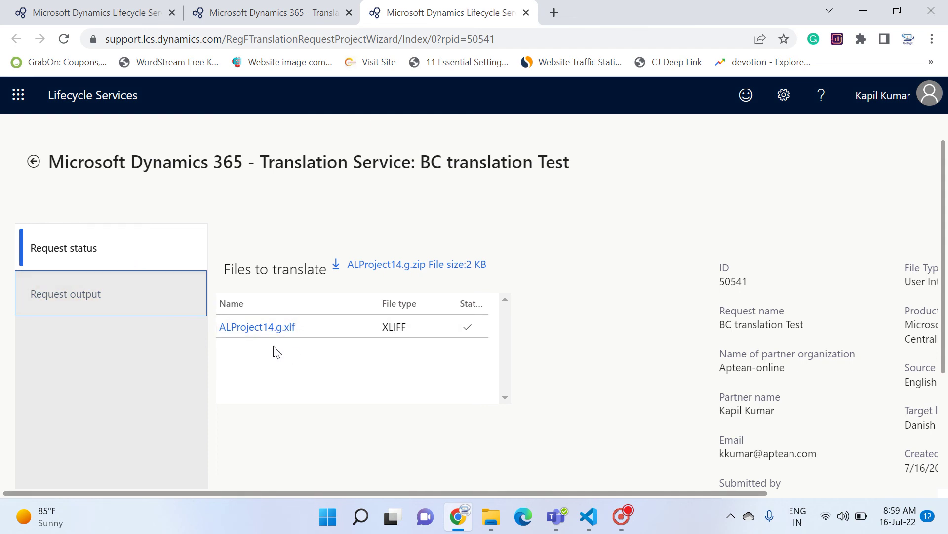
left_click(98, 300)
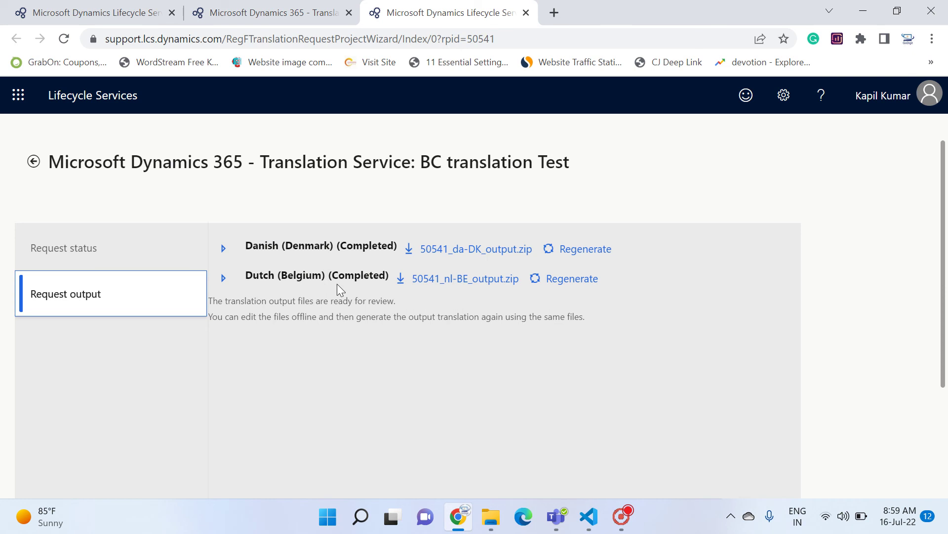
left_click(481, 252)
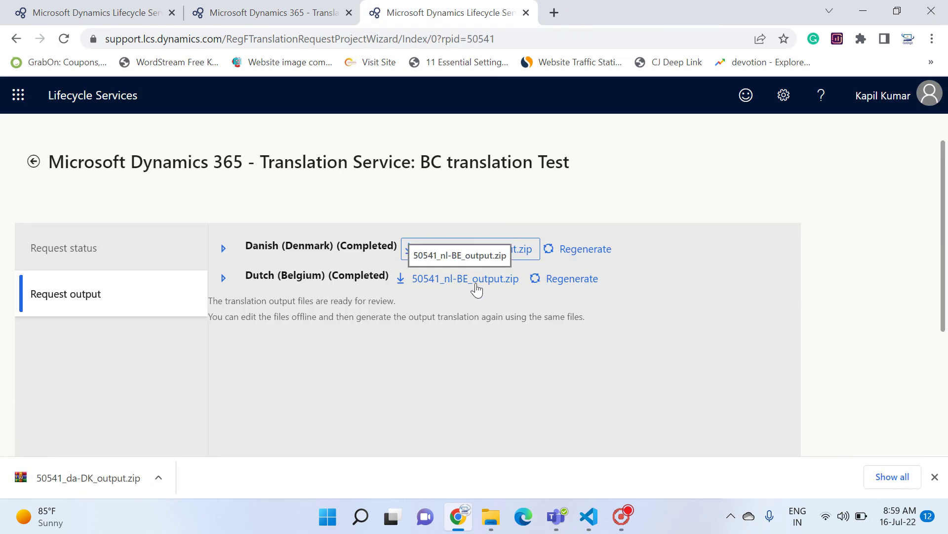
Open the downloaded 50541_da-DK_output.zip archive from the Downloads folder.
left_click(495, 532)
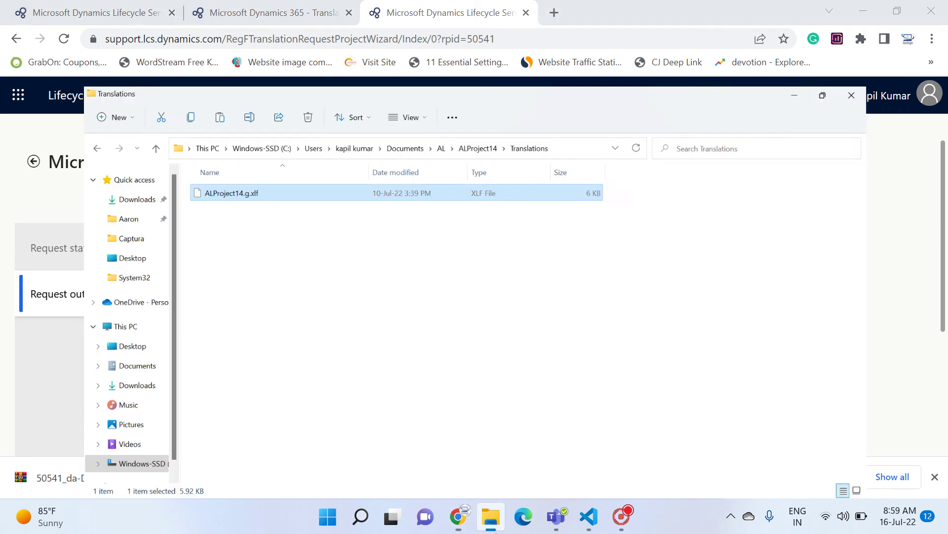
left_click(76, 135)
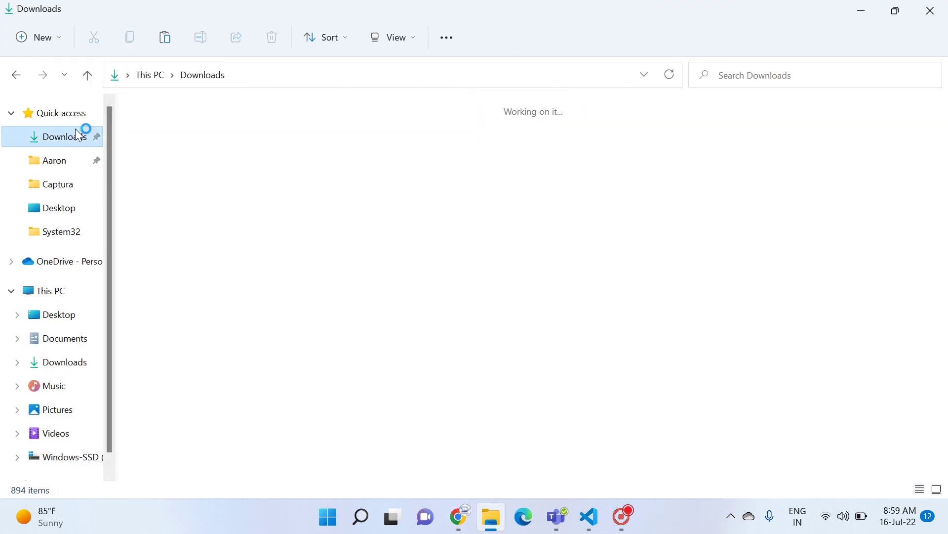
left_click(164, 132)
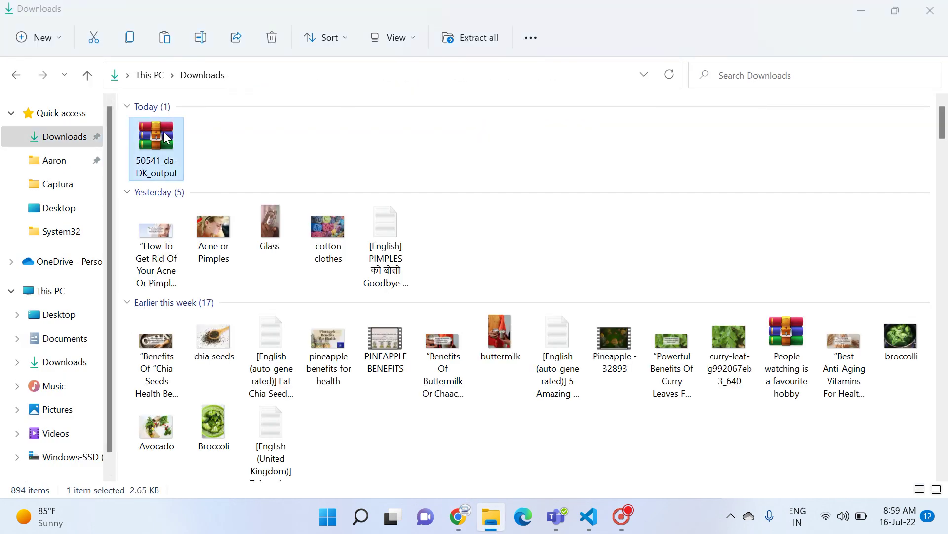
double_click(164, 132)
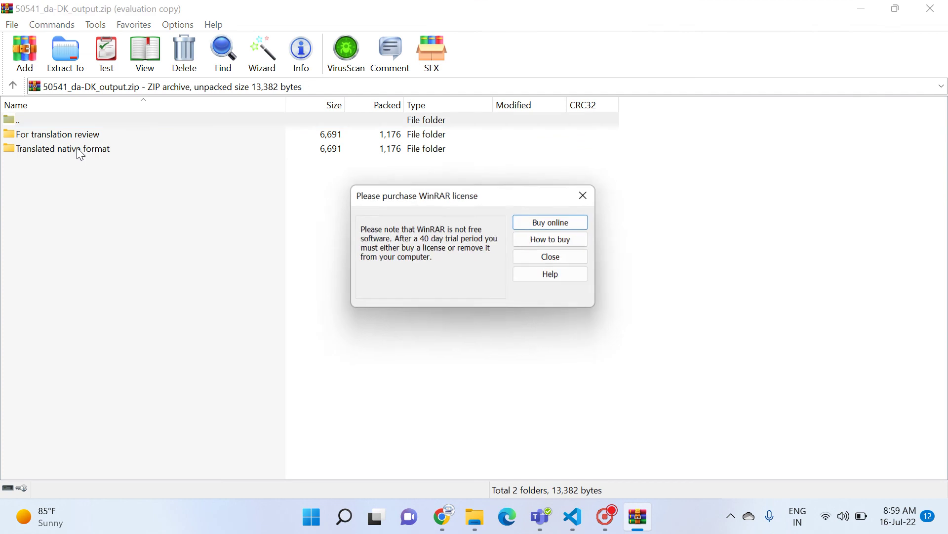
In the archive's Translated native format folder, open ALProject14.g.da-DK.xlf.
left_click(553, 257)
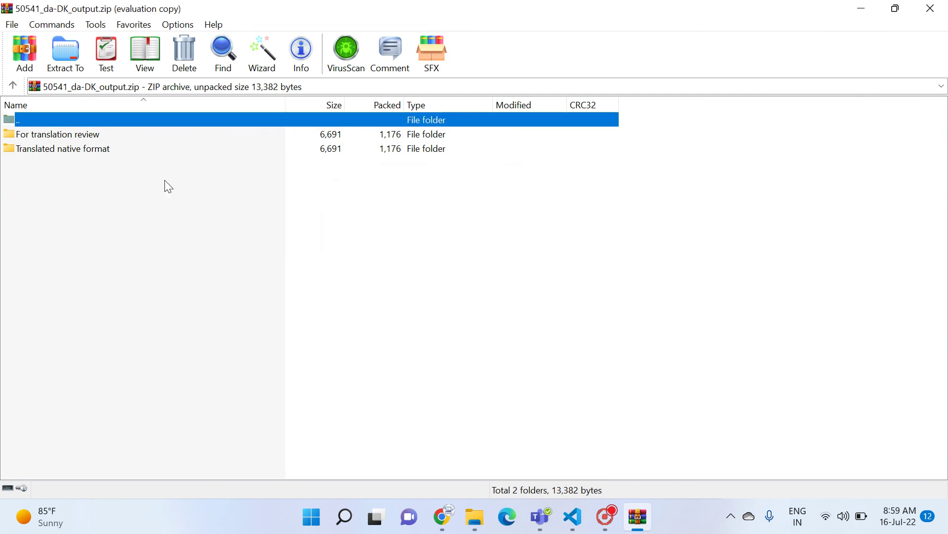
double_click(105, 138)
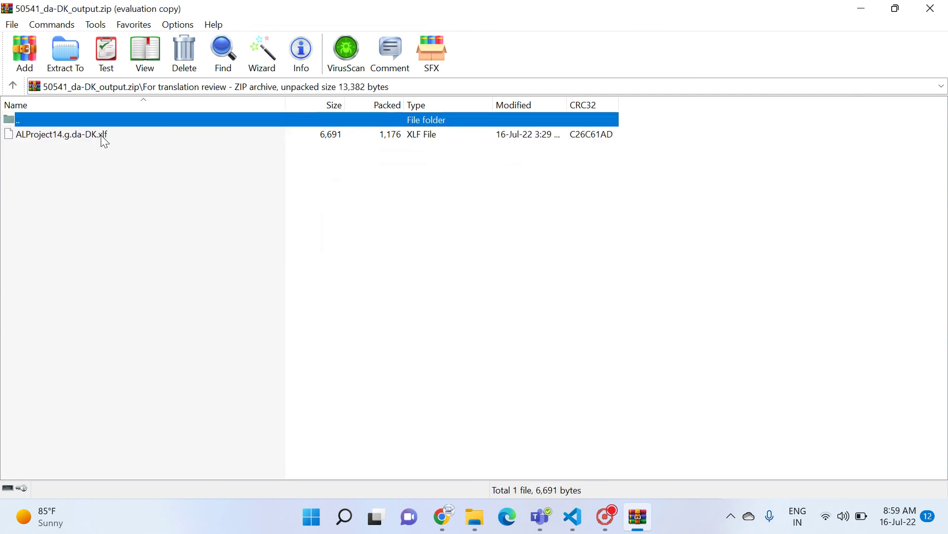
key("Return")
key("Down")
key("Return")
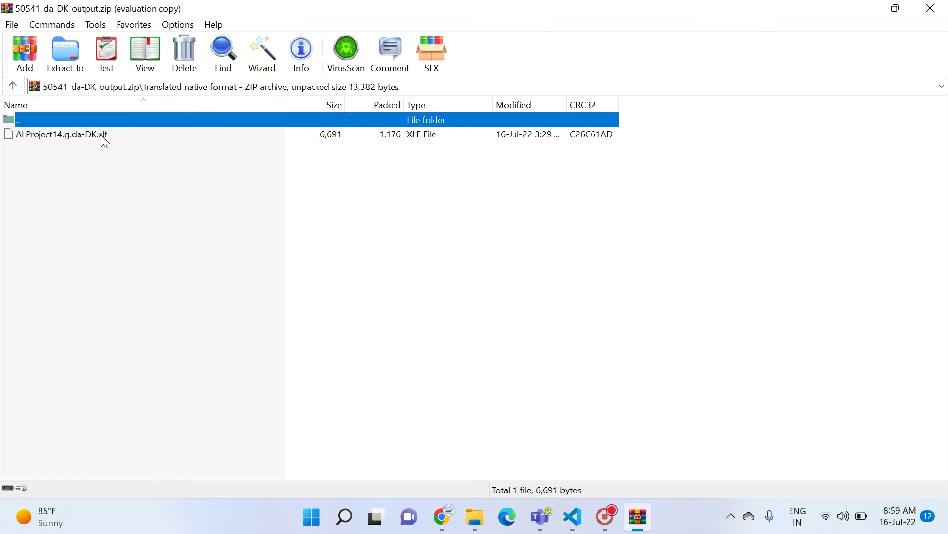
key("Down")
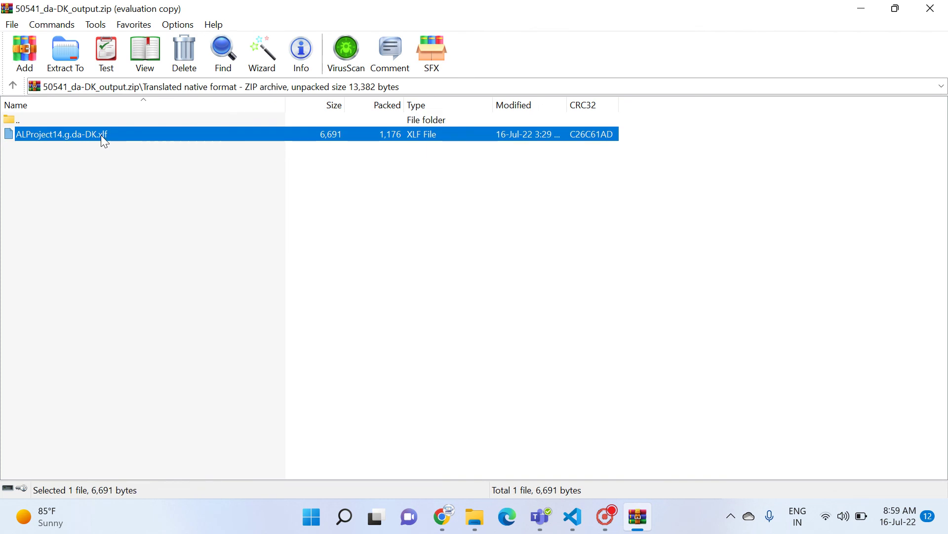
key("Return")
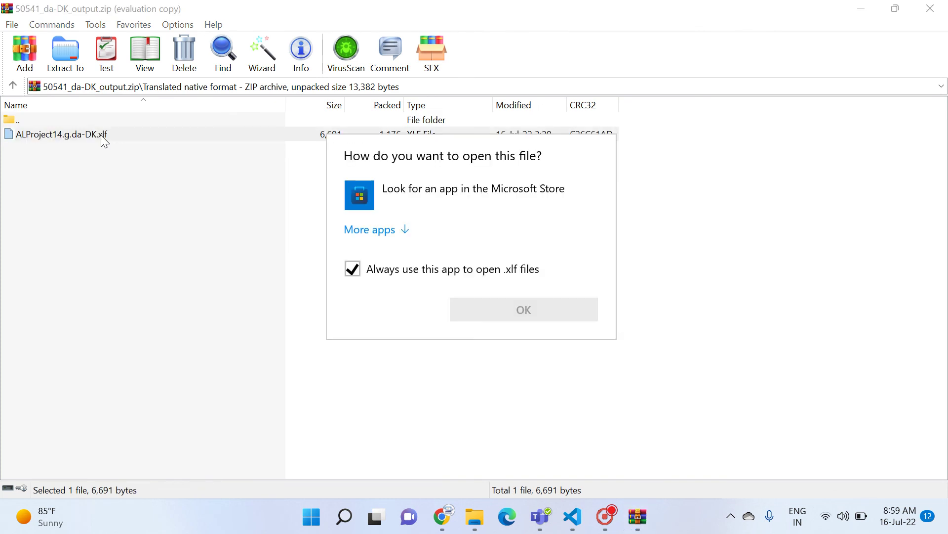
Open ALProject14.g.da-DK.xlf in Notepad.
left_click(398, 234)
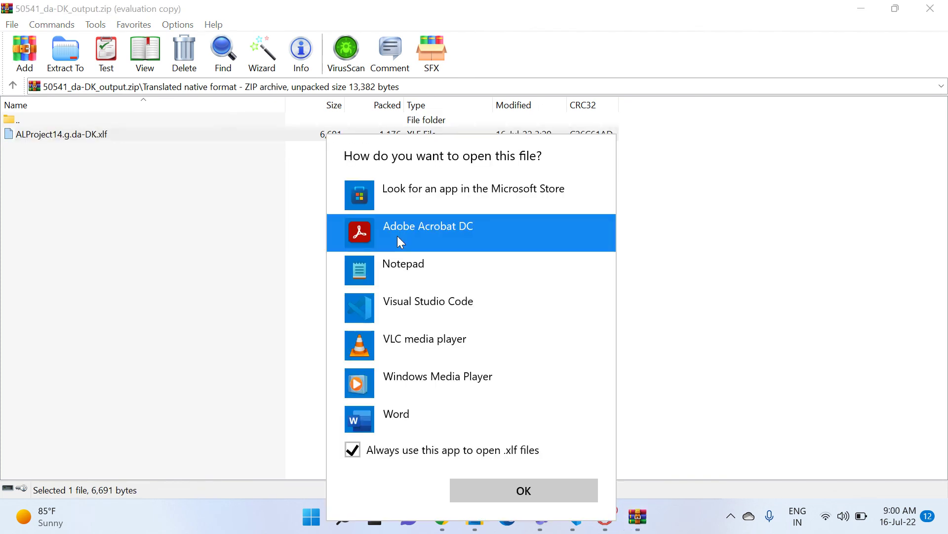
double_click(402, 264)
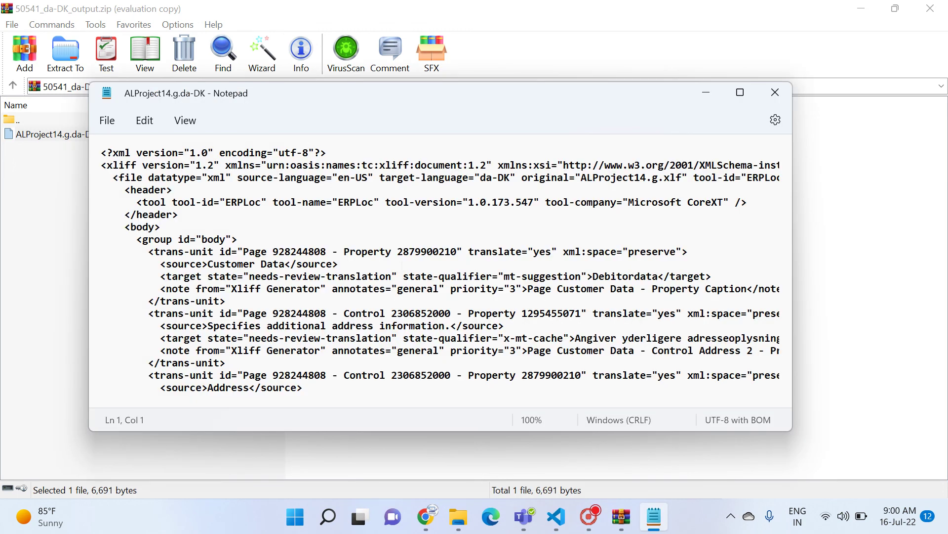
scroll(444, 264, "down", 1)
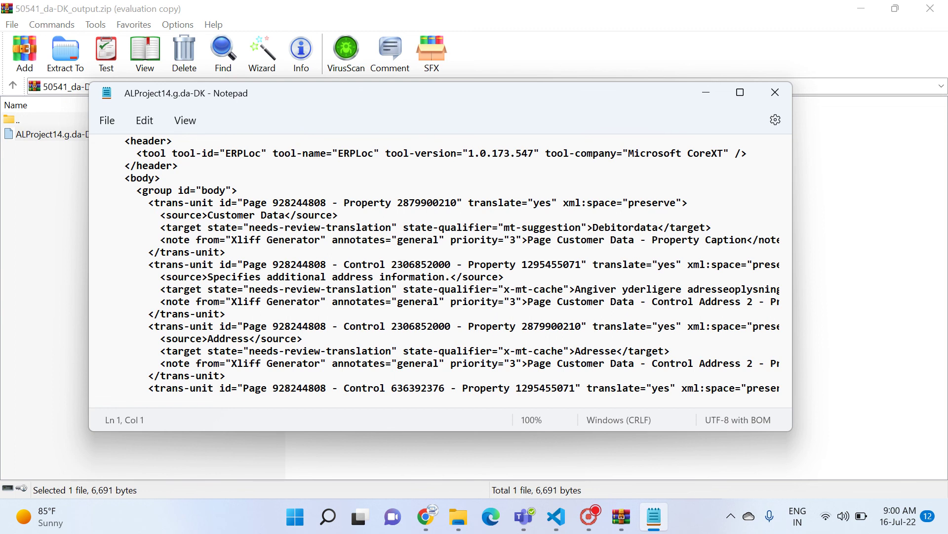
Change line 11's state from needs-review-translation to translated, then close Notepad.
left_click_drag(167, 227, 202, 227)
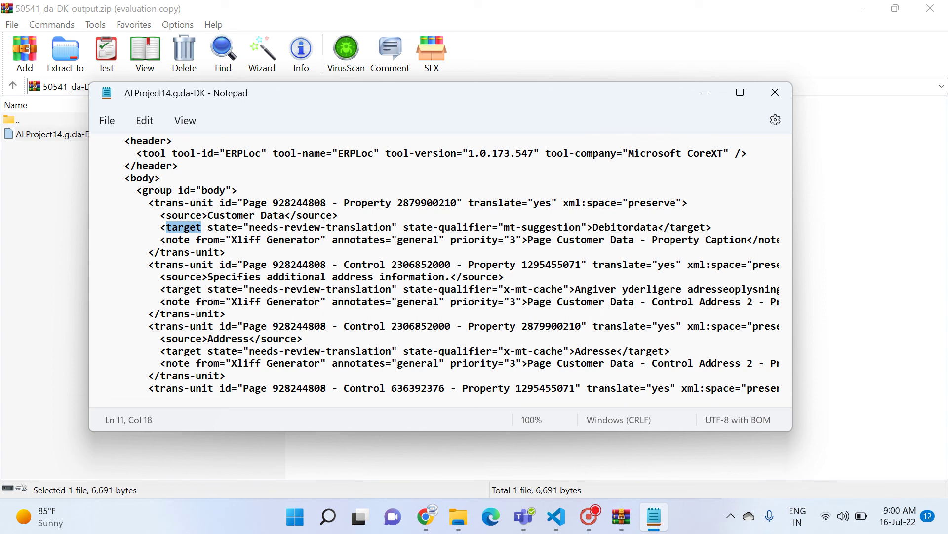
left_click_drag(374, 227, 251, 231)
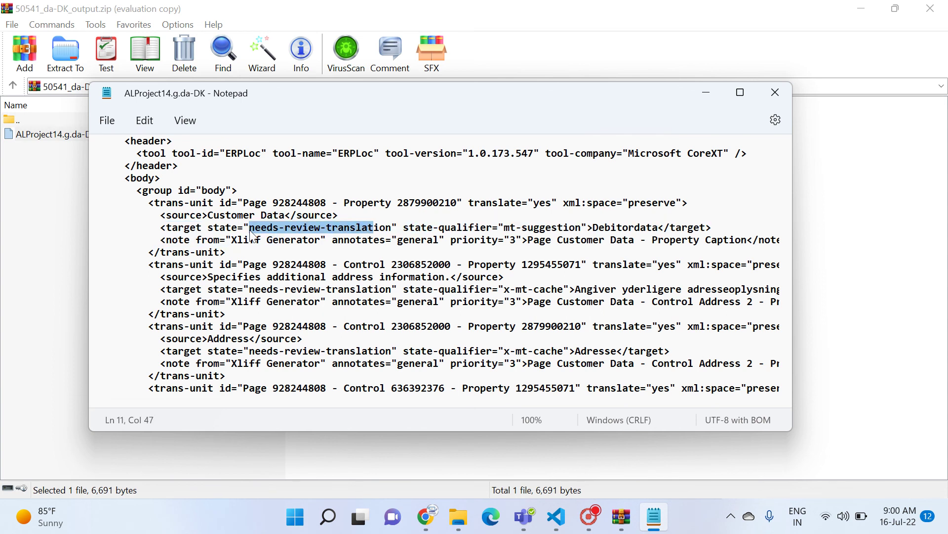
key("Delete")
key("Delete")
key("Delete")
key("Delete")
key("Delete")
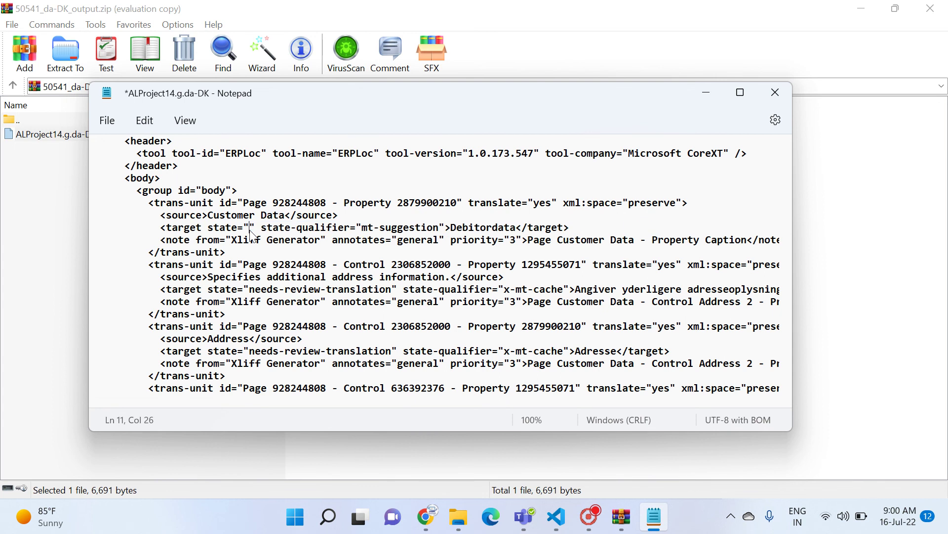
type("\"translated")
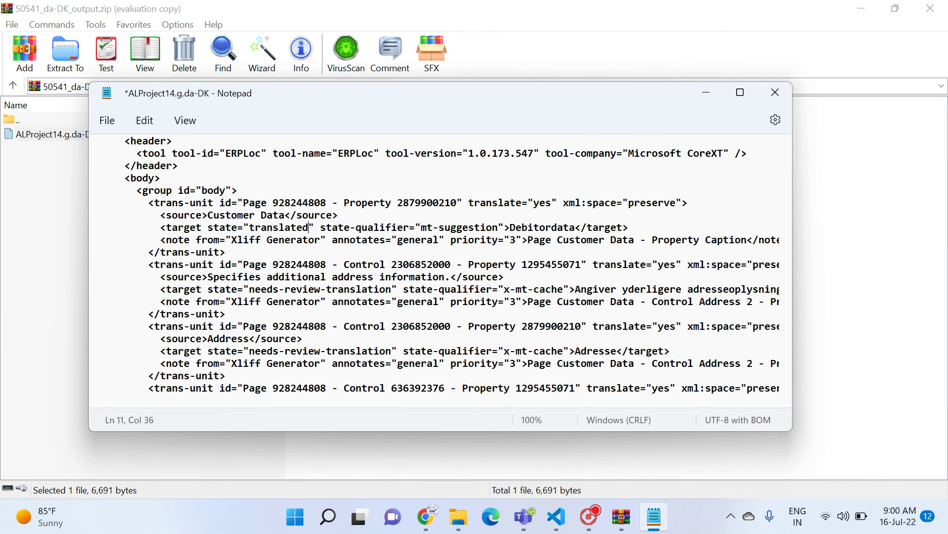
key("Down")
key("Down")
key("Down")
key("Up")
key("Up")
key("Up")
scroll(390, 301, "down", 2)
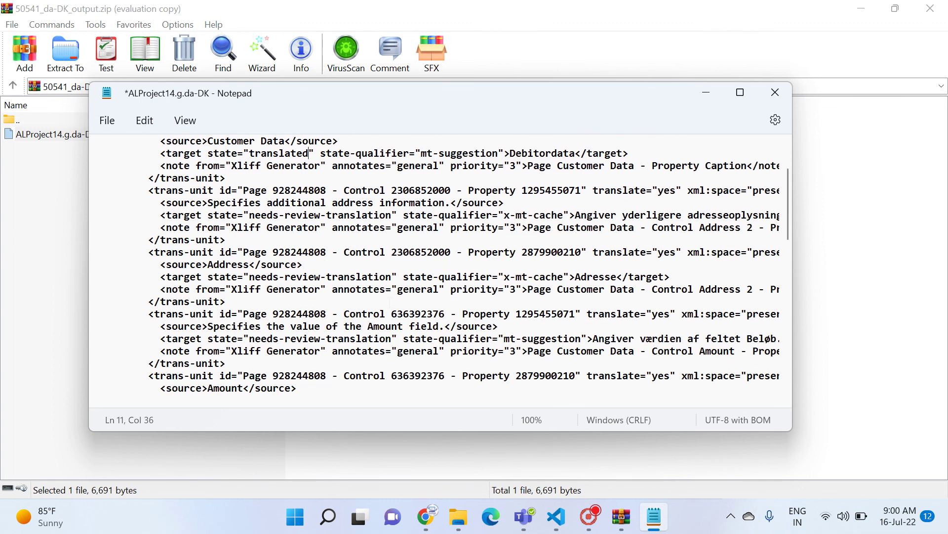
scroll(245, 240, "up", 1)
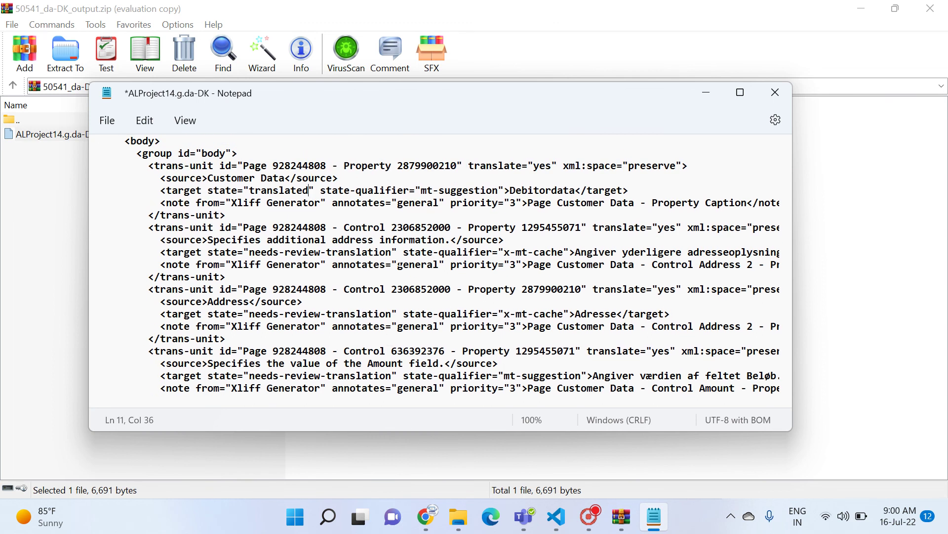
left_click(778, 92)
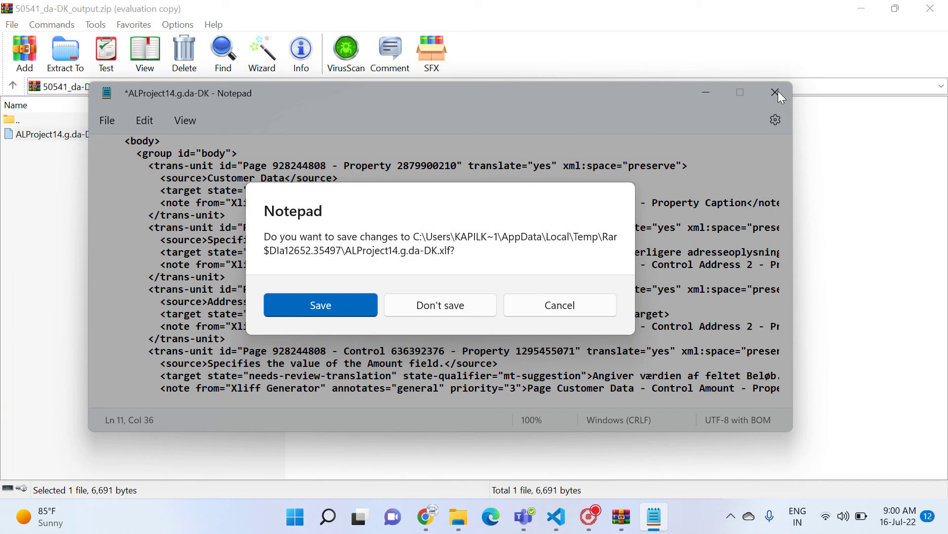
In VS Code's Extensions view, open the installed Dynamics 365 Translation Service (Preview) details.
left_click(549, 526)
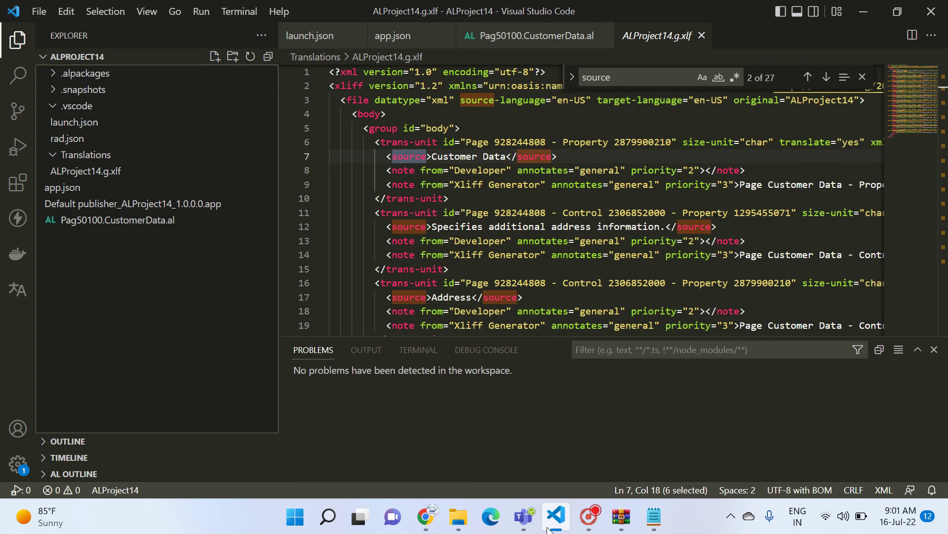
left_click(19, 184)
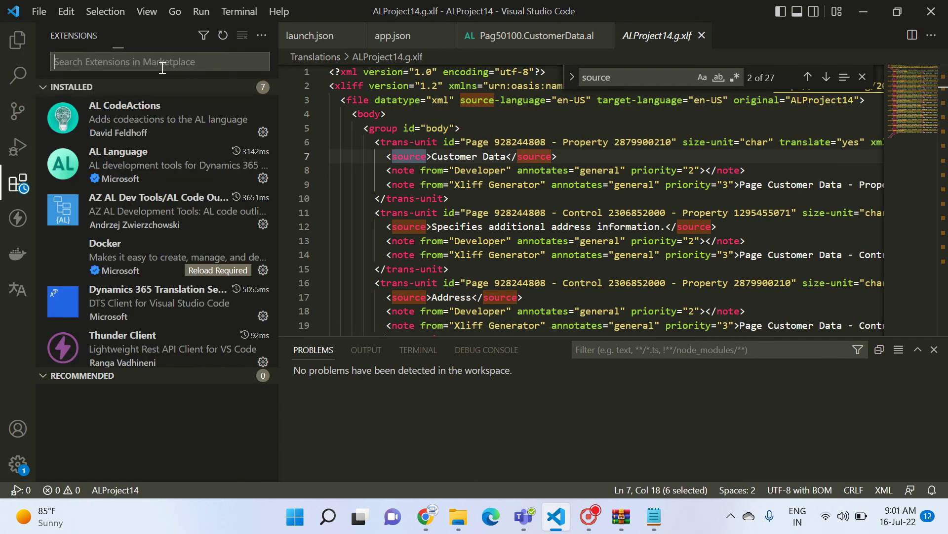
left_click(159, 302)
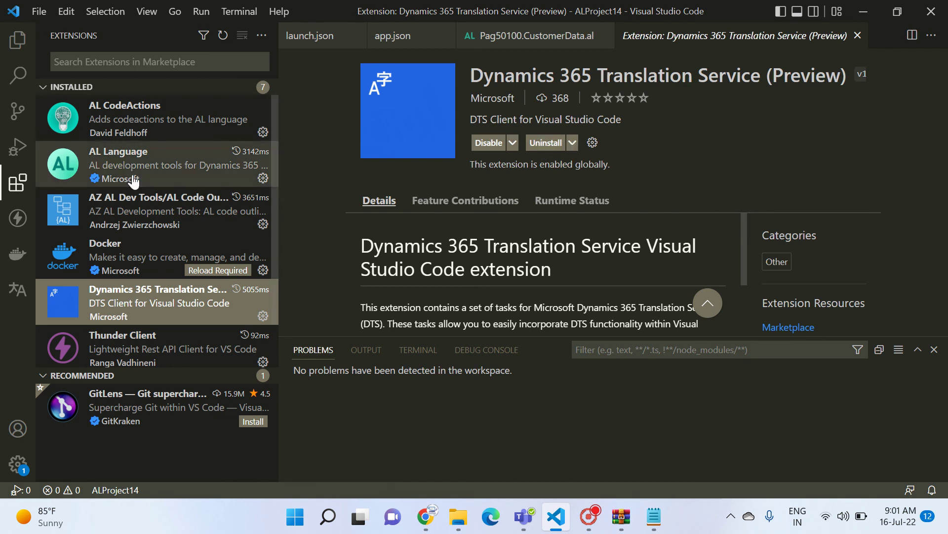
Open the DTS view, then check ALProject14.g.xlf and app.json in the project tree.
mouse_move(46, 192)
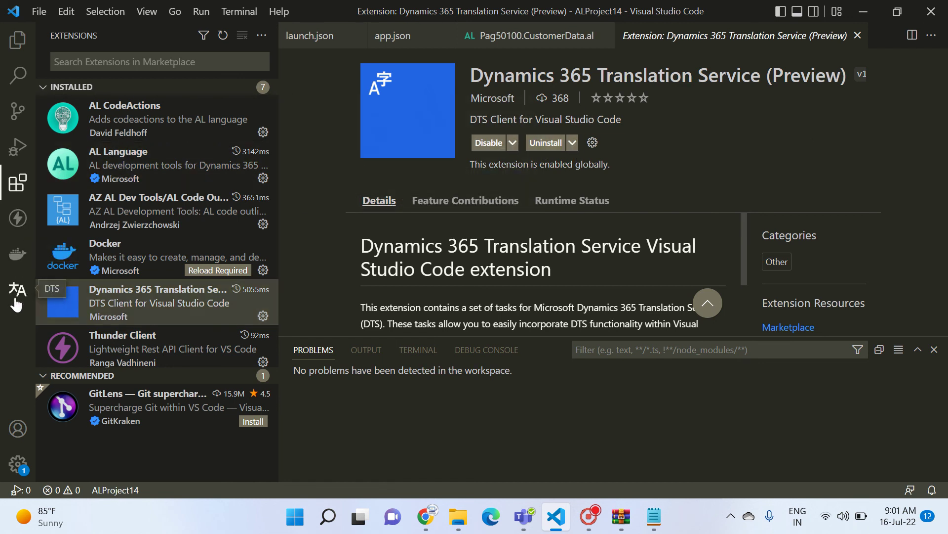
left_click(15, 297)
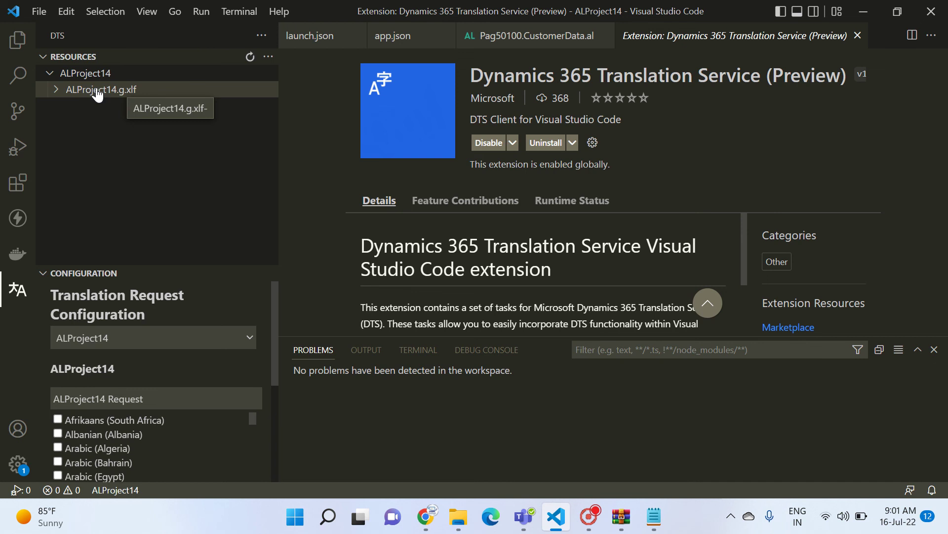
left_click(18, 39)
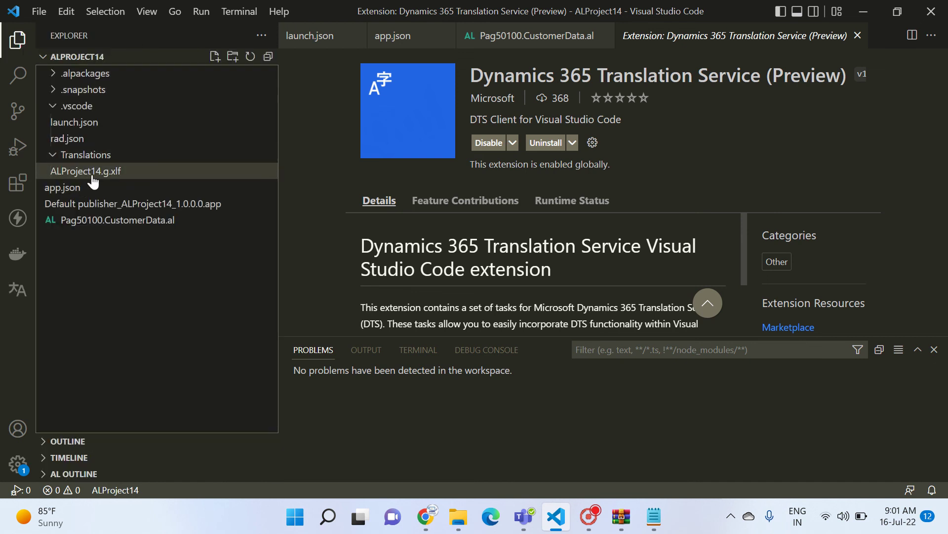
key("Down")
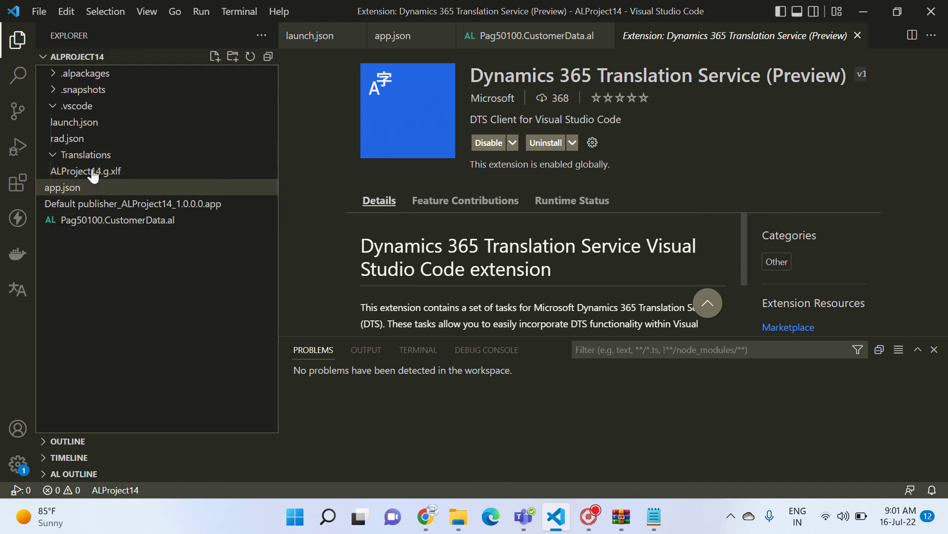
key("Up")
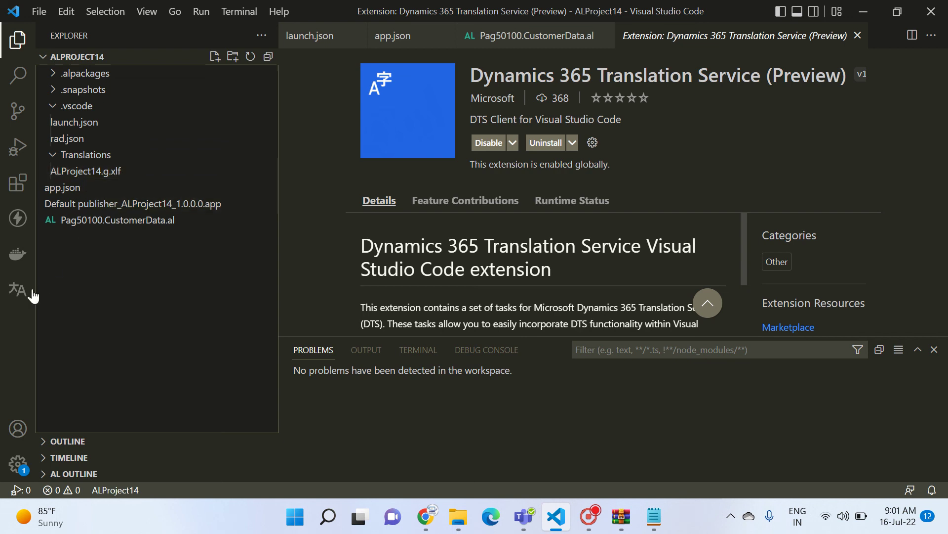
In the DTS Translation Request Configuration, tick Chinese (Traditional, Taiwan) and Croatian (Bosnia and Herzegovina).
left_click(17, 291)
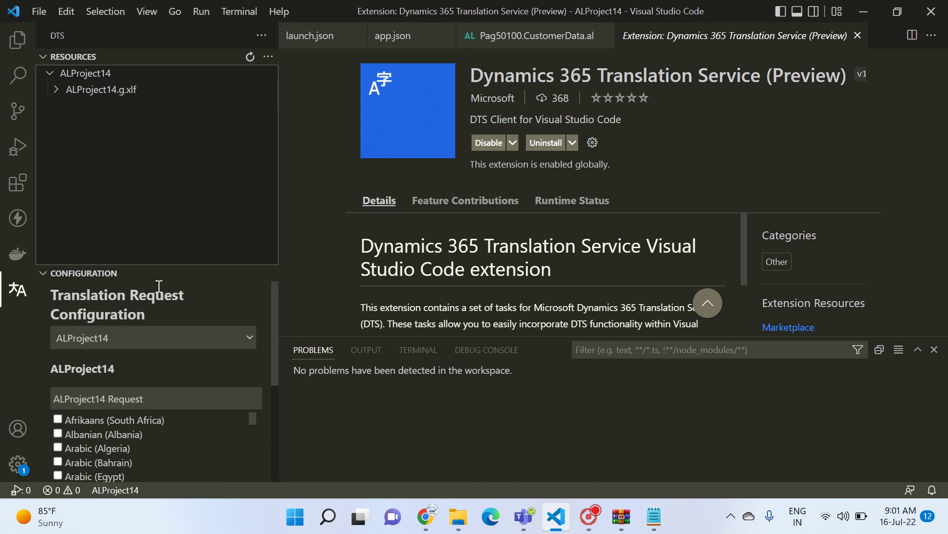
scroll(166, 341, "down", 3)
scroll(167, 345, "up", 2)
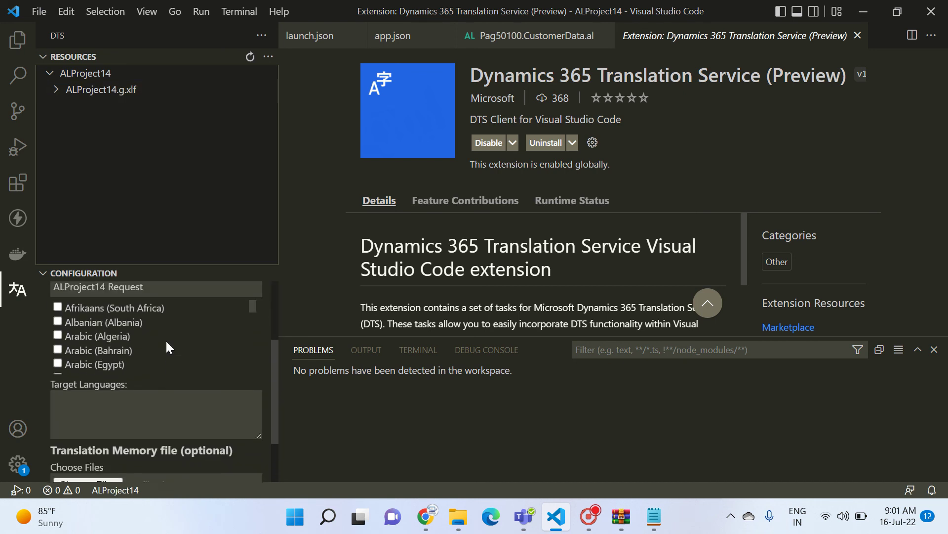
left_click_drag(249, 344, 253, 359)
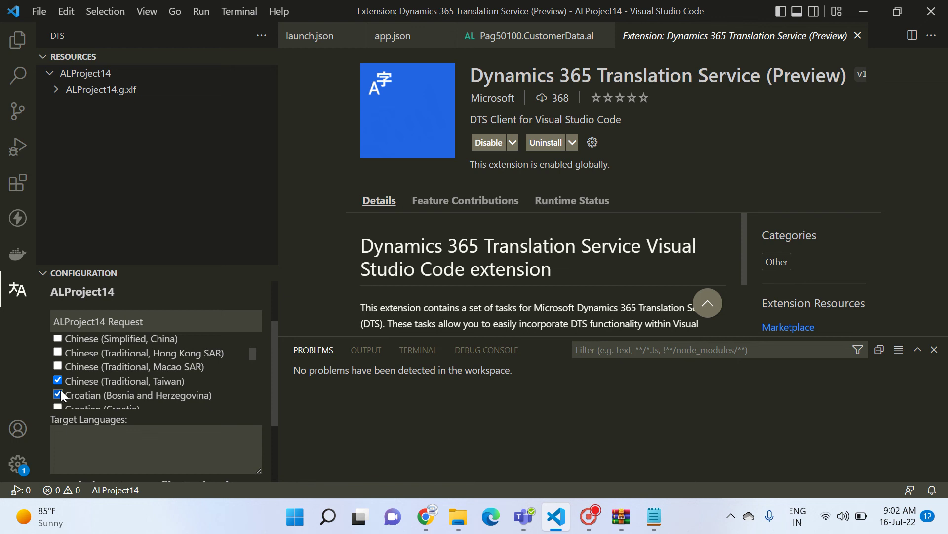
scroll(192, 443, "down", 2)
scroll(193, 443, "down", 1)
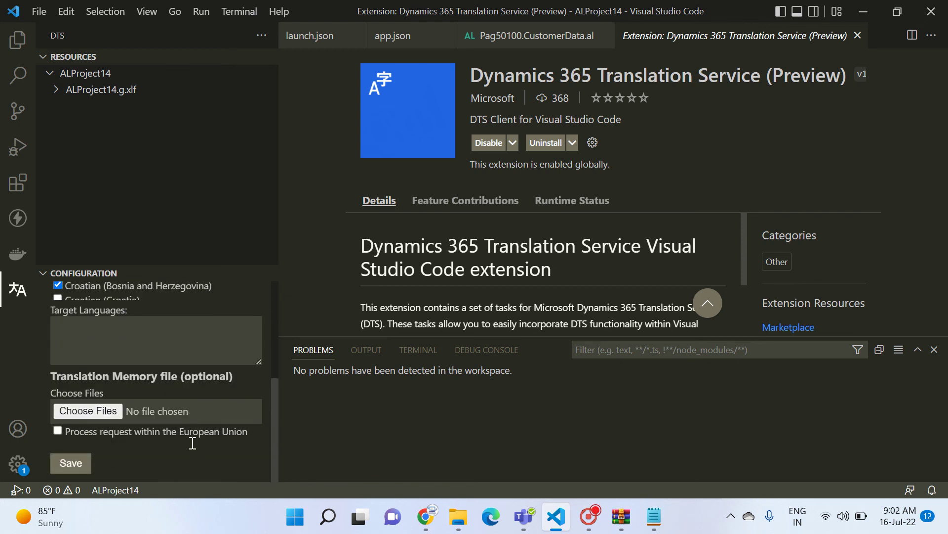
Dismiss the DTS Resources actions menu and show ALProject14's files in the Explorer.
left_click(267, 58)
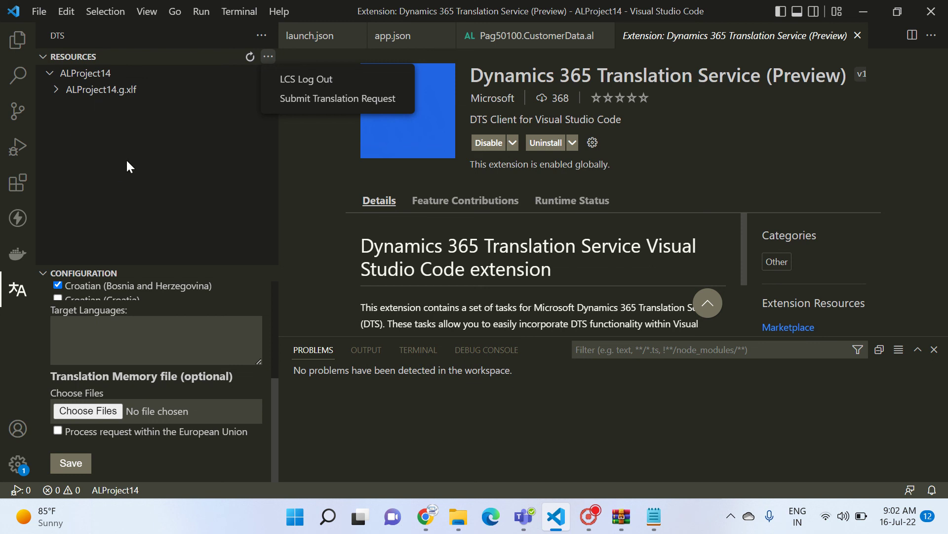
key("Escape")
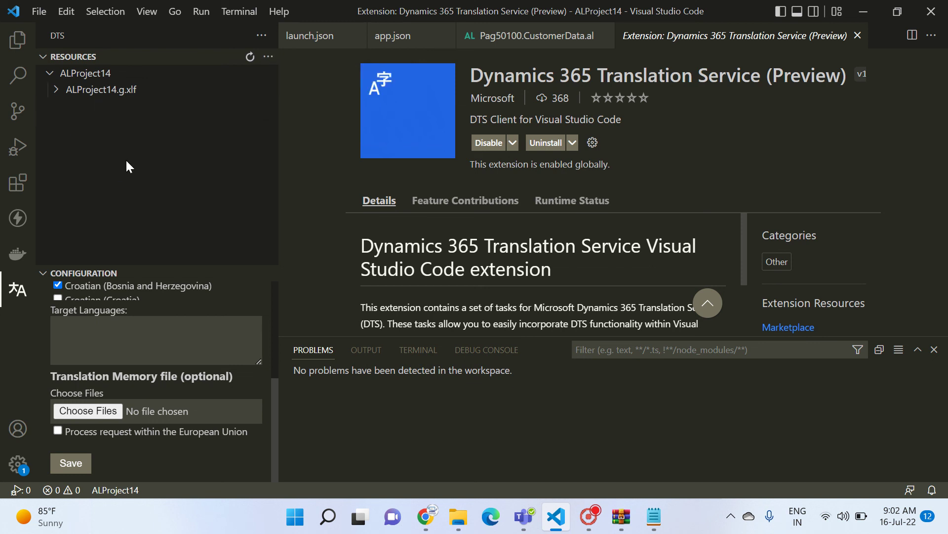
left_click(22, 44)
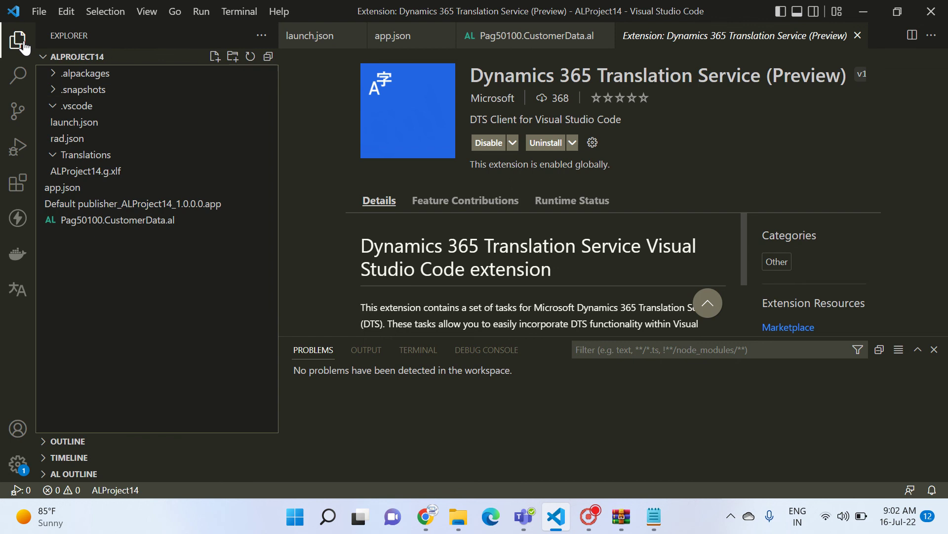